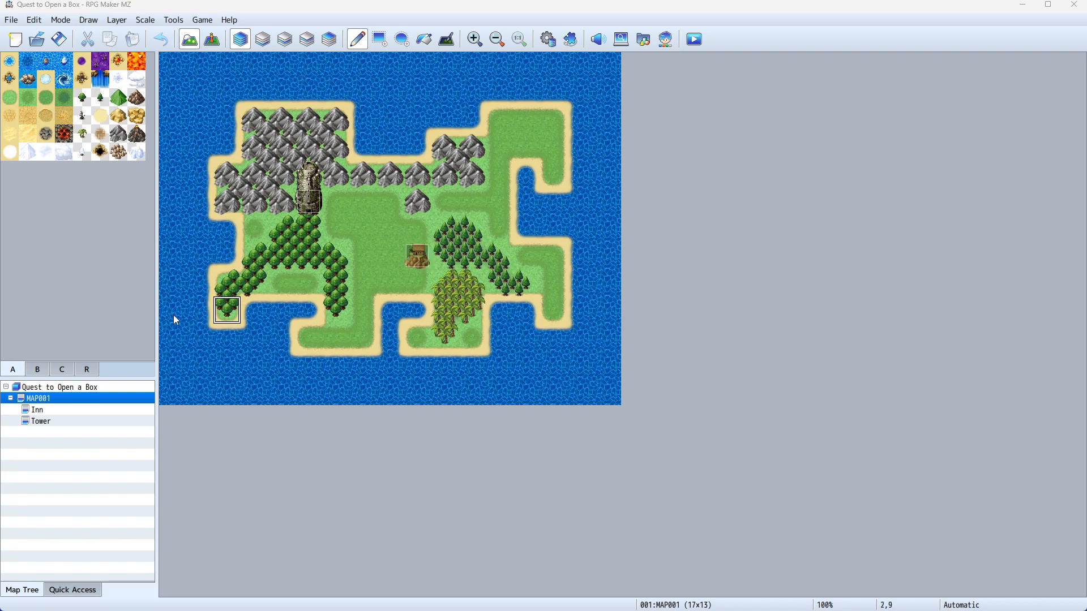
Step: Look through the Inn, Tower and MAP001 maps to review the project's layout and existing events
left_click(52, 411)
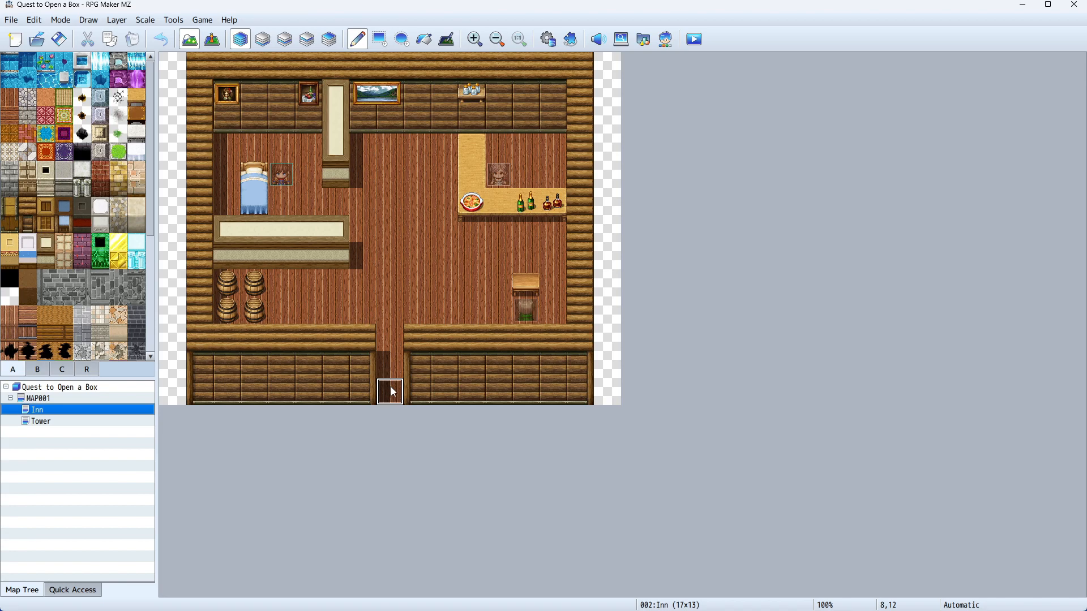
left_click(40, 421)
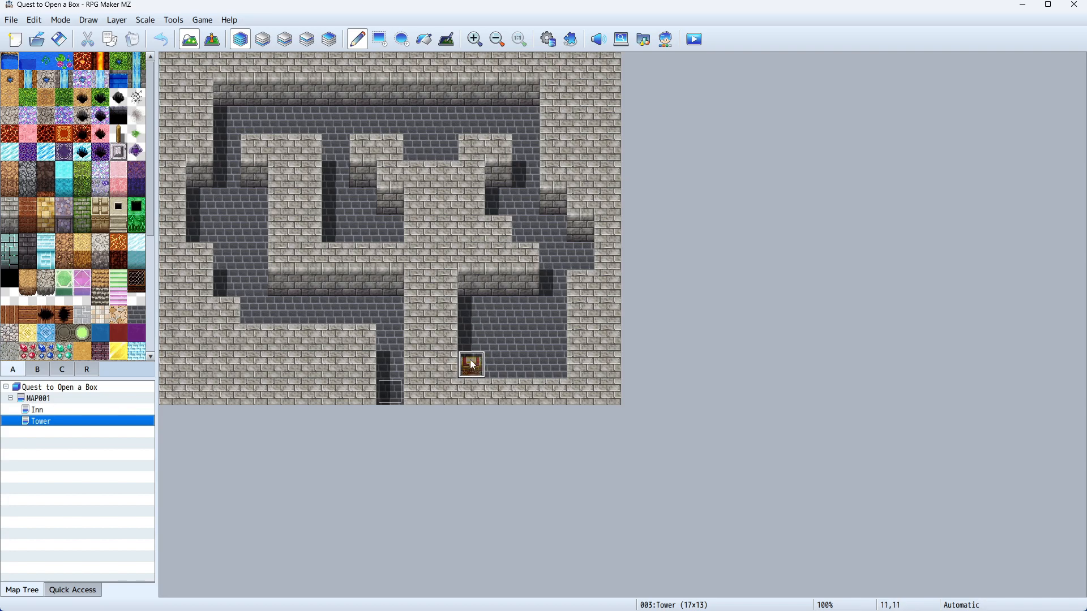
left_click(100, 410)
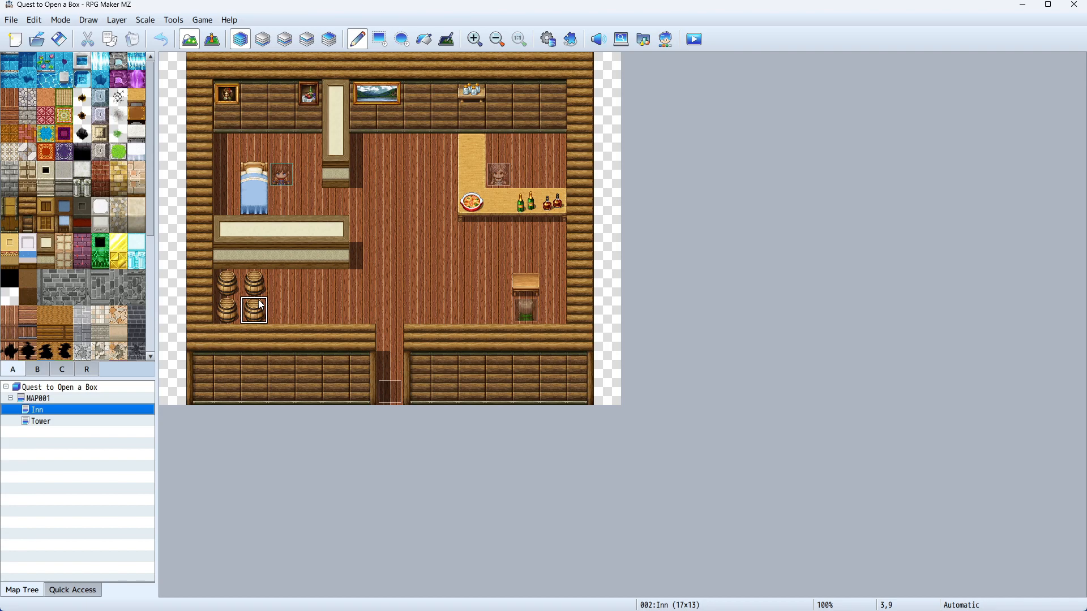
left_click(78, 425)
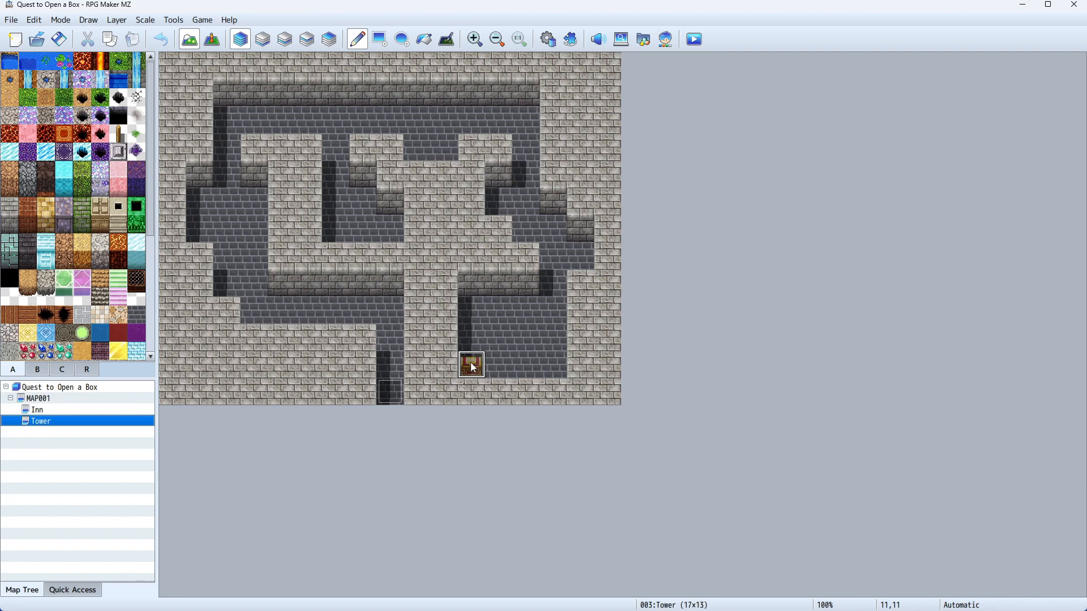
left_click(64, 410)
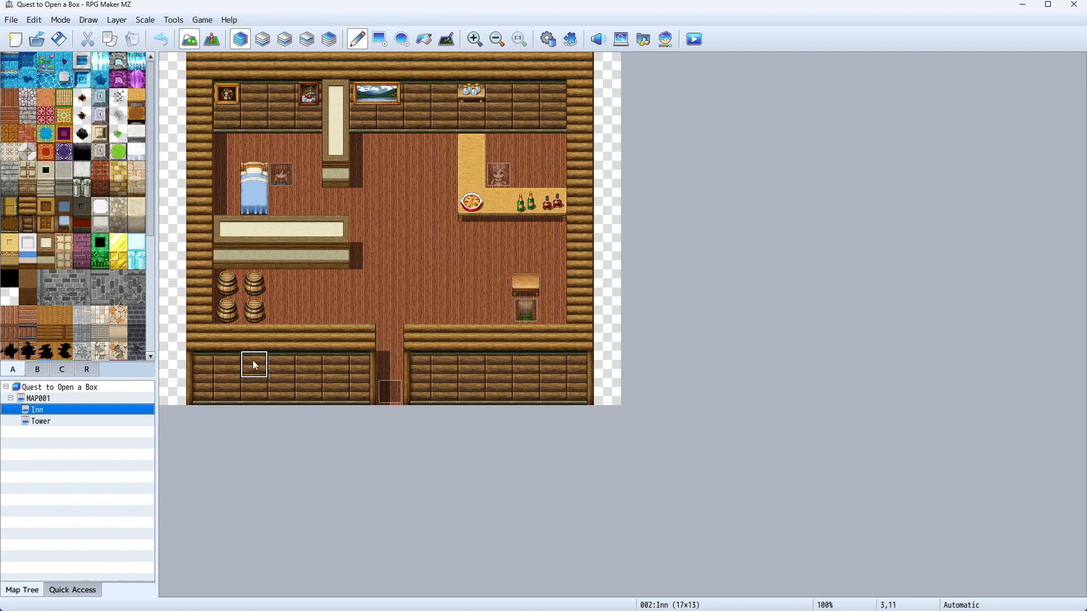
left_click(67, 401)
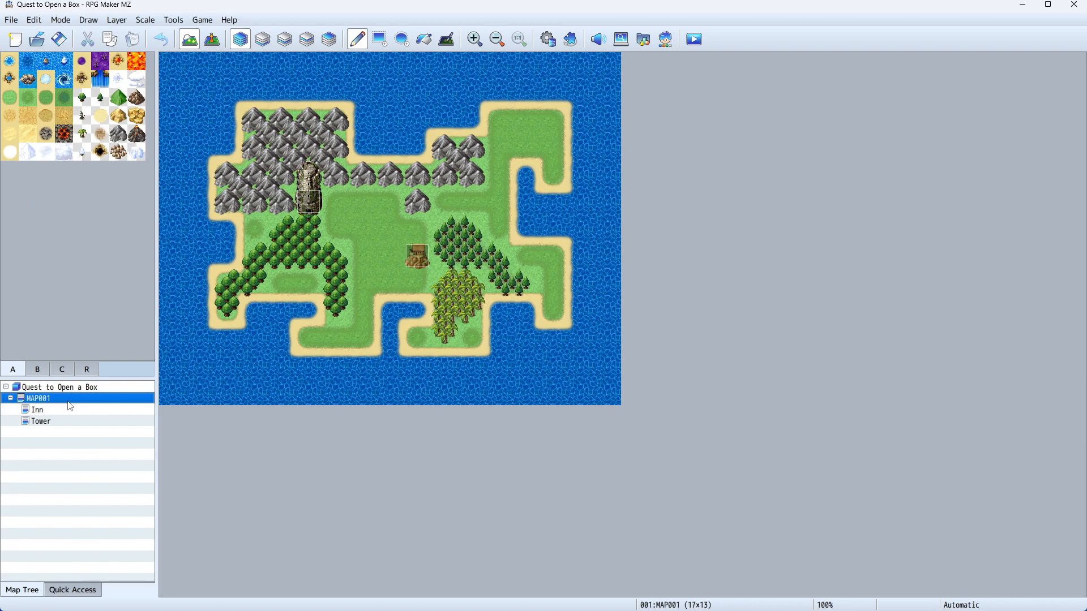
Step: Open the Treasure (50G) event on the Tower map and examine the commands and conditions on both event pages
left_click(57, 422)
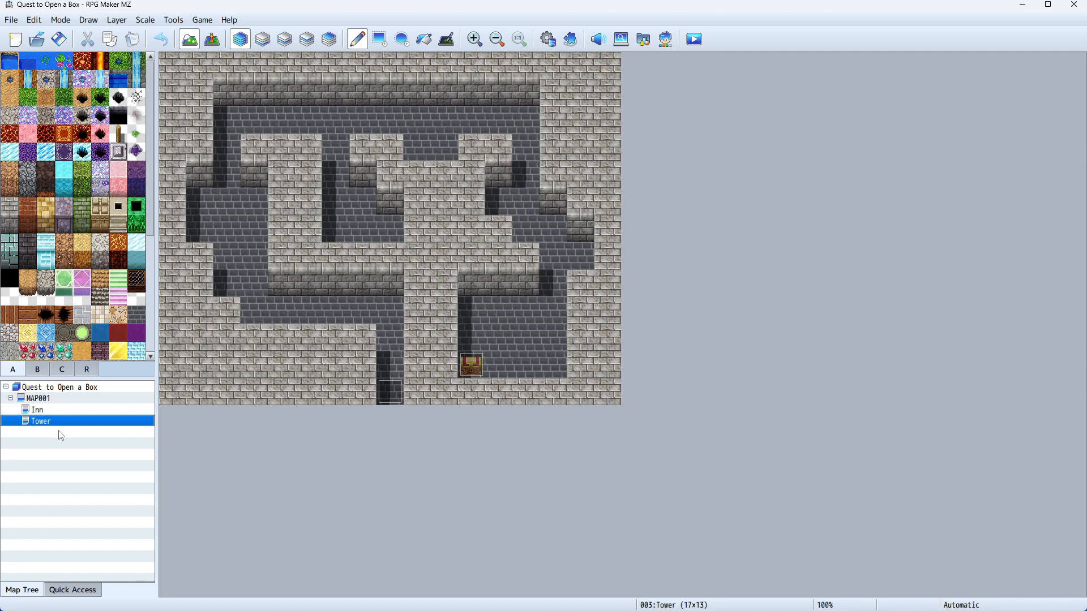
left_click(212, 39)
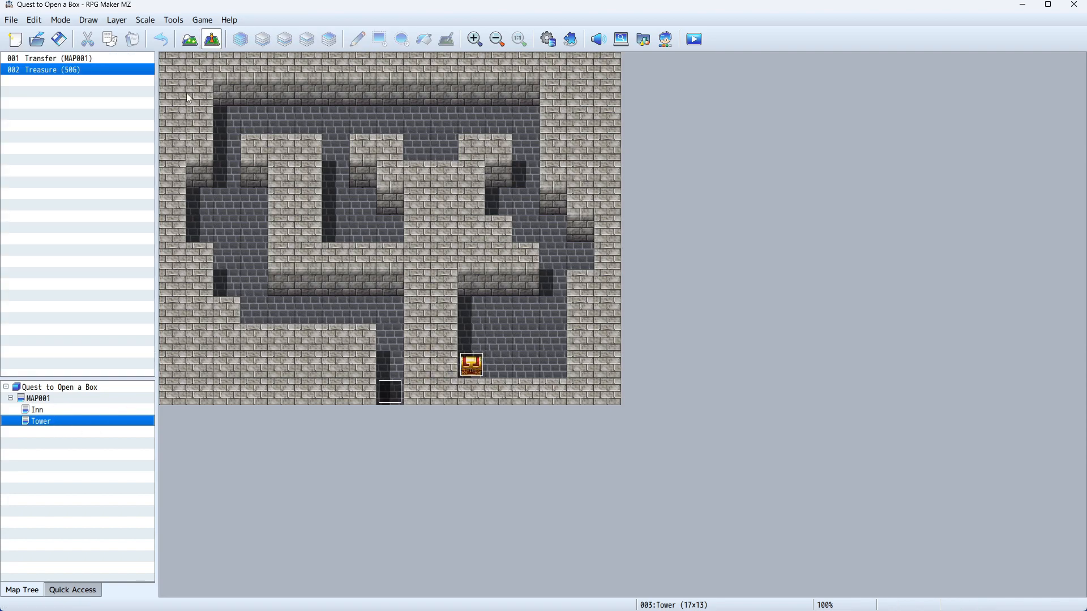
double_click(47, 70)
left_click(589, 268)
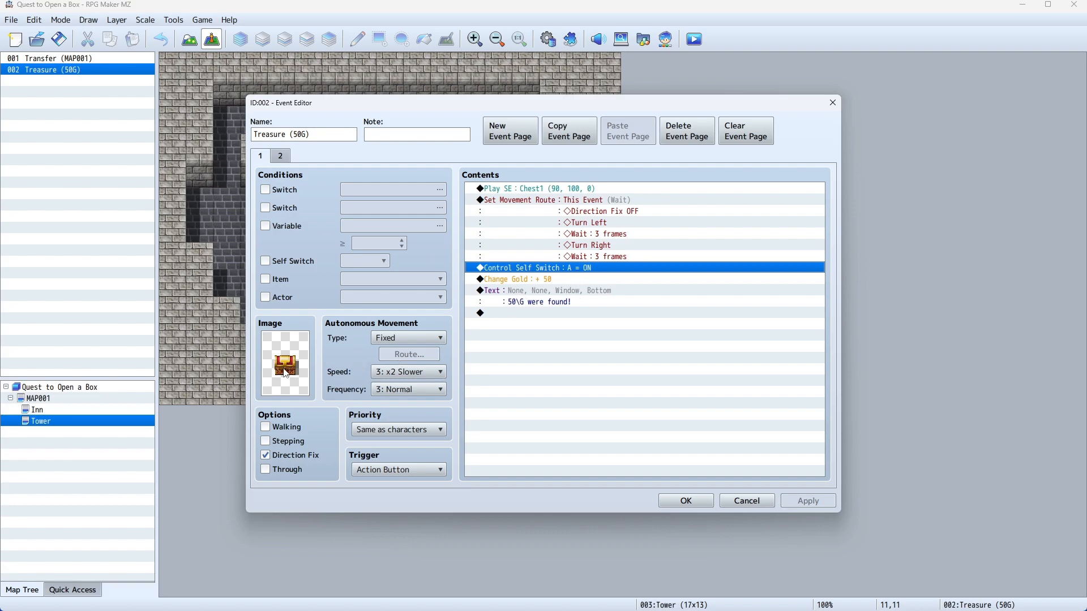
left_click(280, 158)
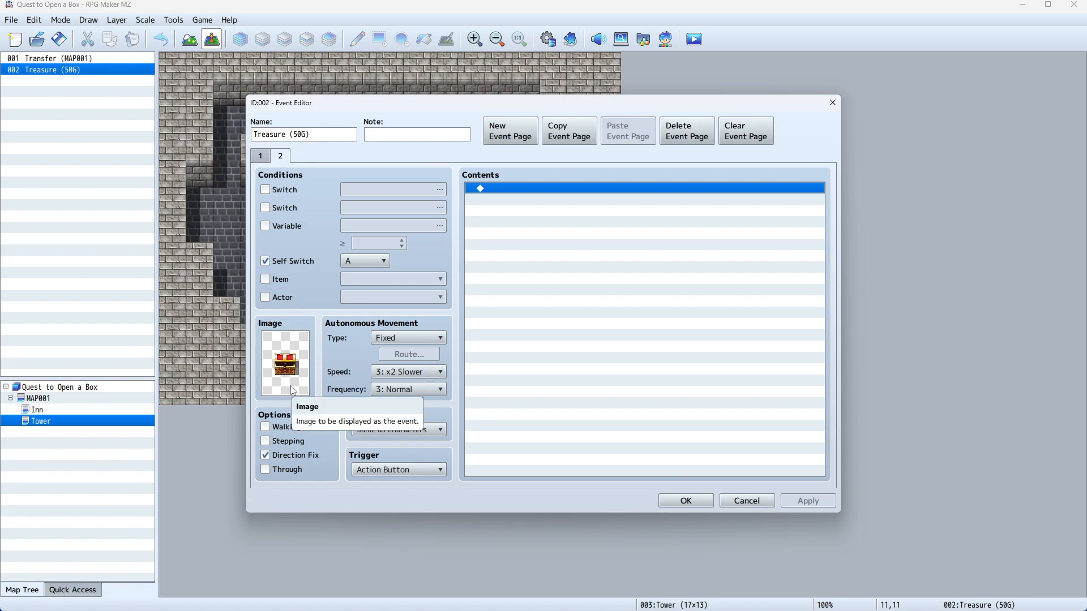
left_click(256, 156)
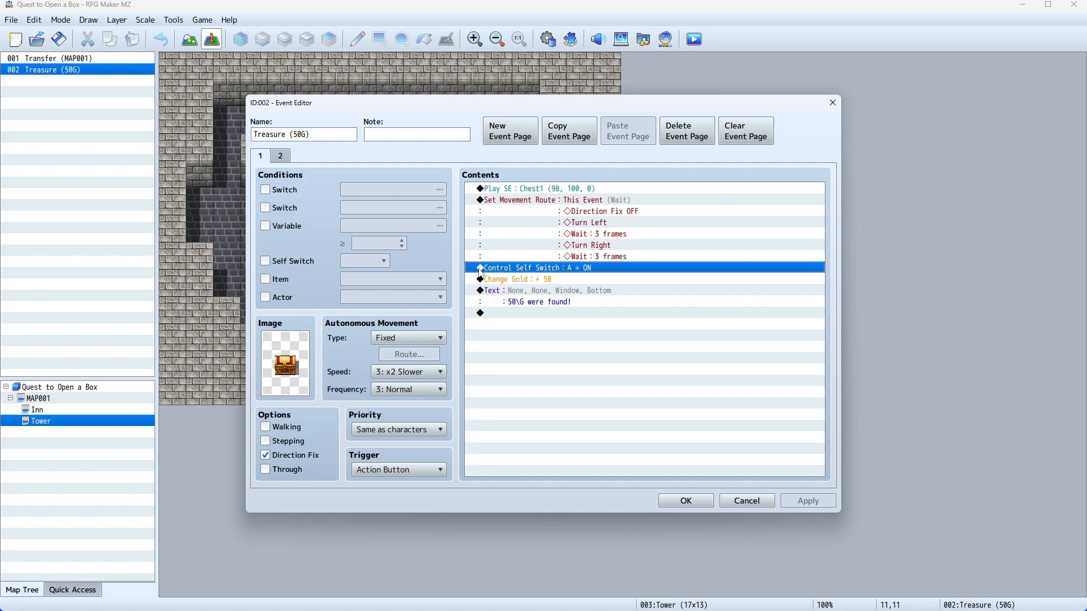
Step: Insert a Control Switches command on page 1 of the treasure event and open the switch list for its single switch
double_click(480, 313)
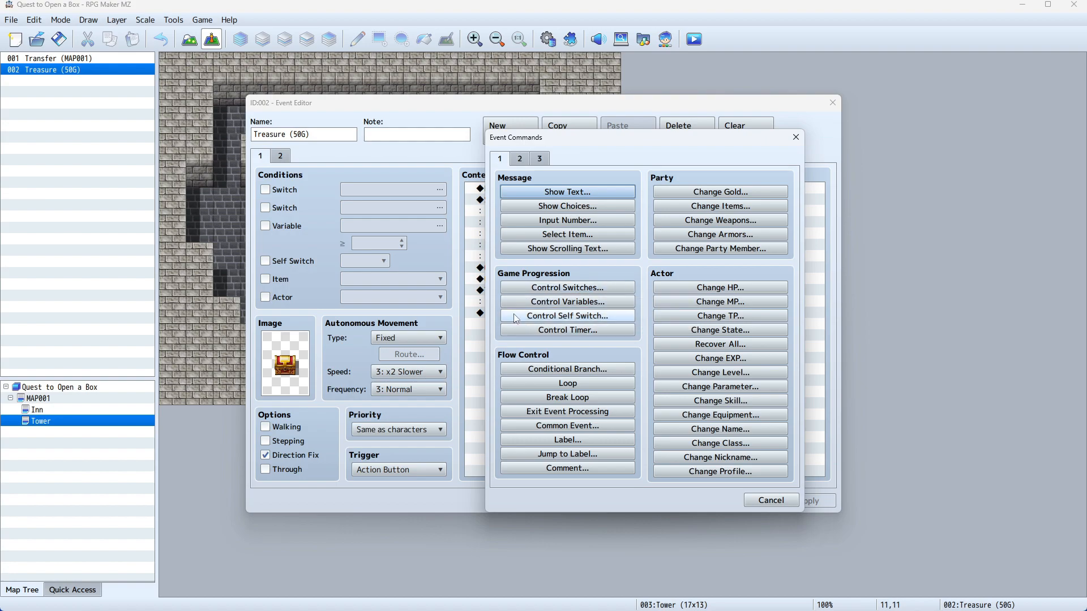
left_click(611, 290)
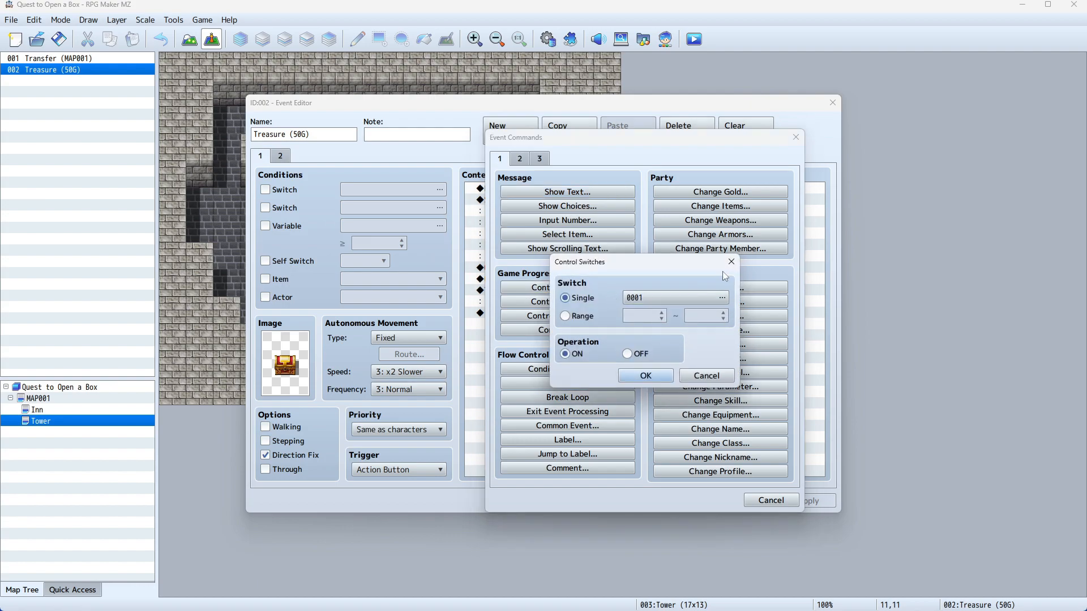
left_click_drag(678, 258, 653, 247)
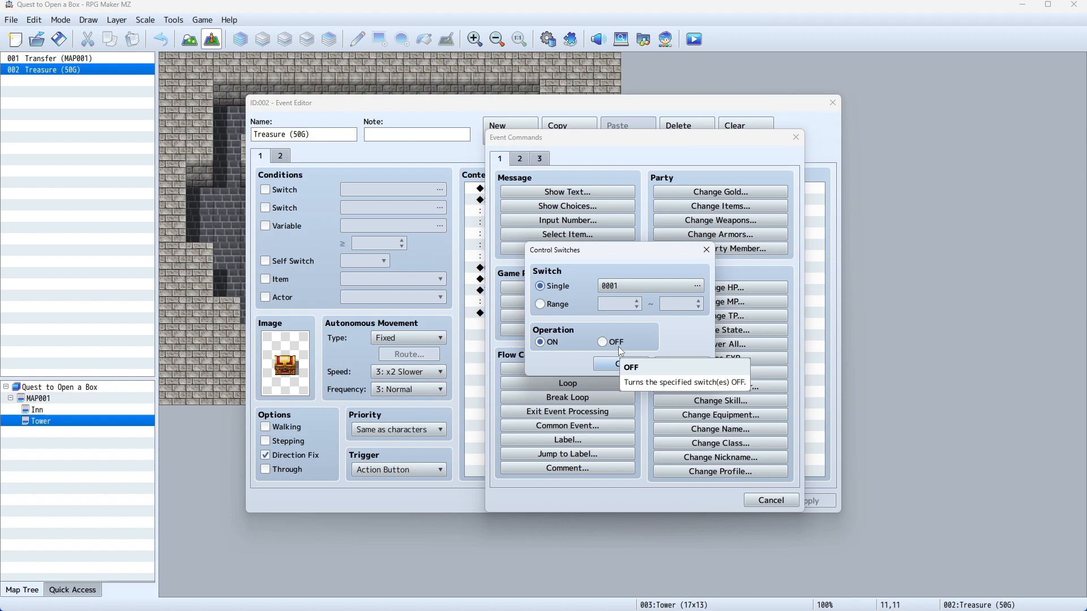
left_click(650, 286)
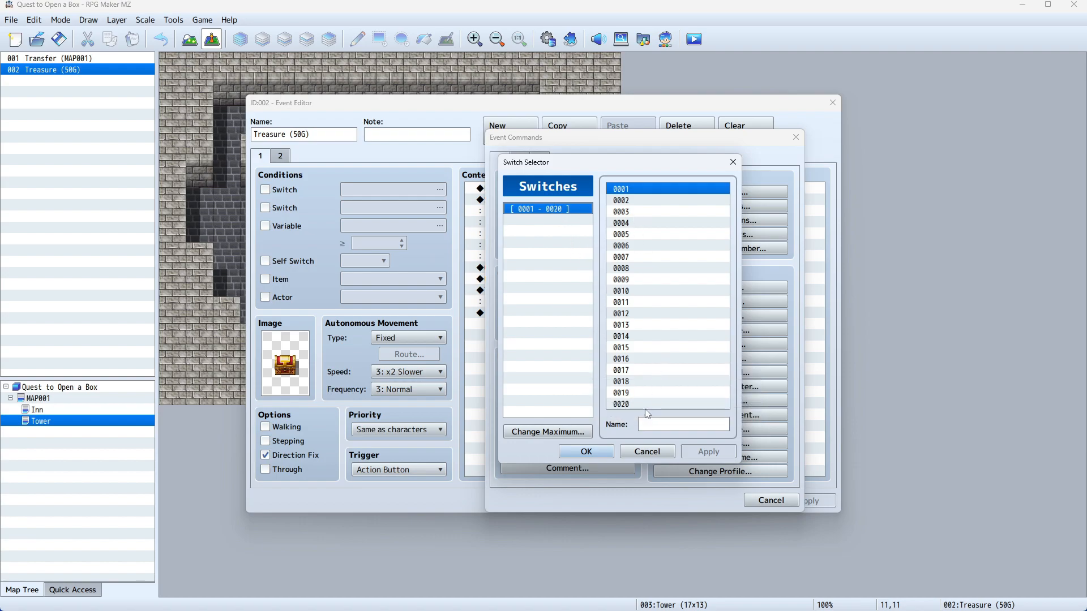
left_click(572, 435)
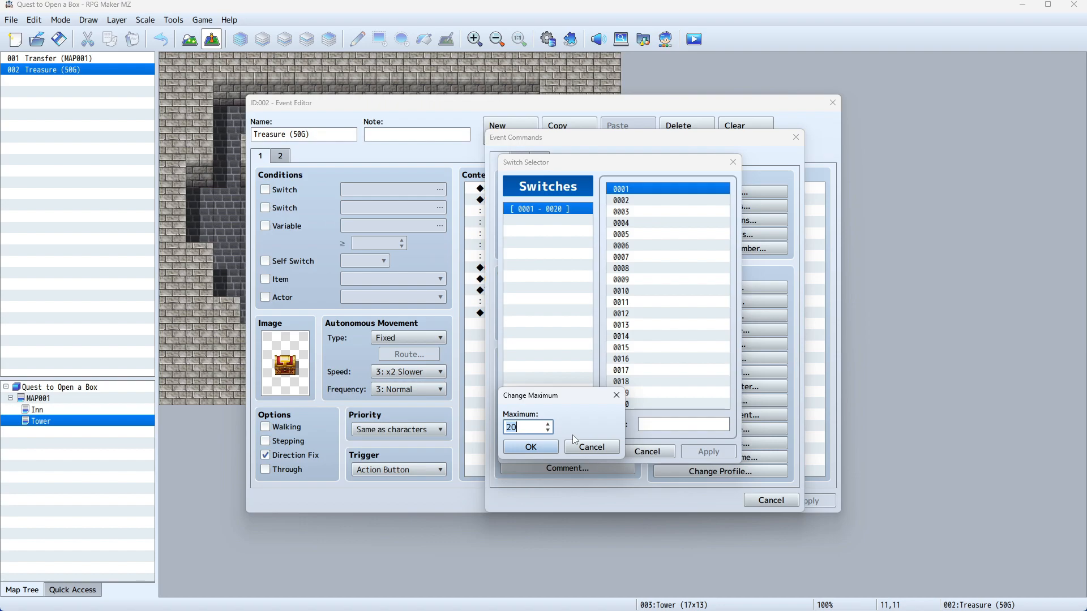
left_click_drag(532, 429, 444, 414)
type("9999")
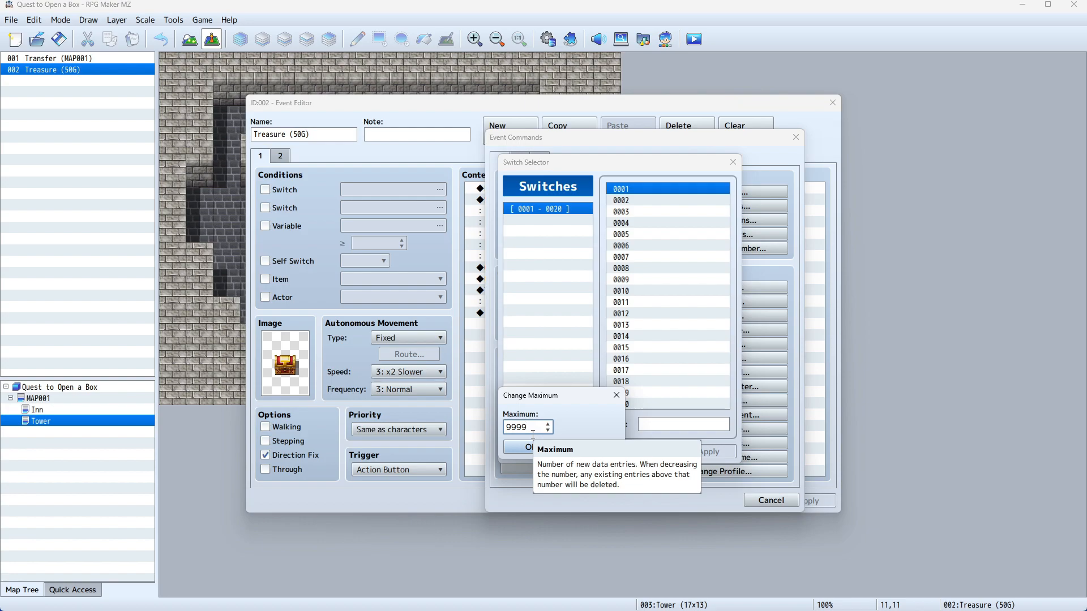
left_click(595, 449)
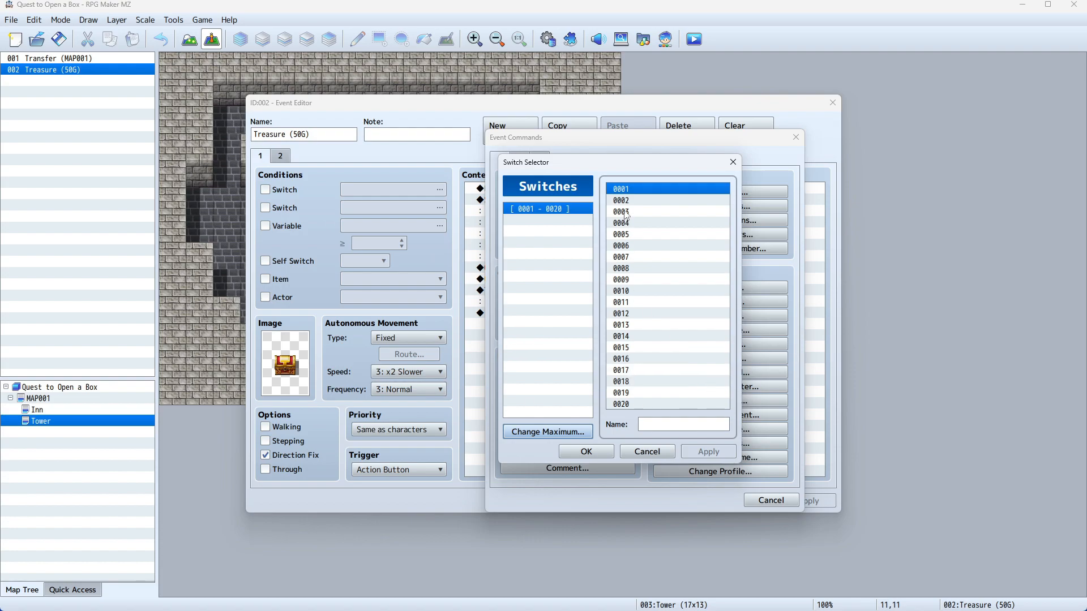
Step: Name switch 0001 "Open Box" and add the command that turns it ON to the treasure event
left_click_drag(636, 163, 650, 160)
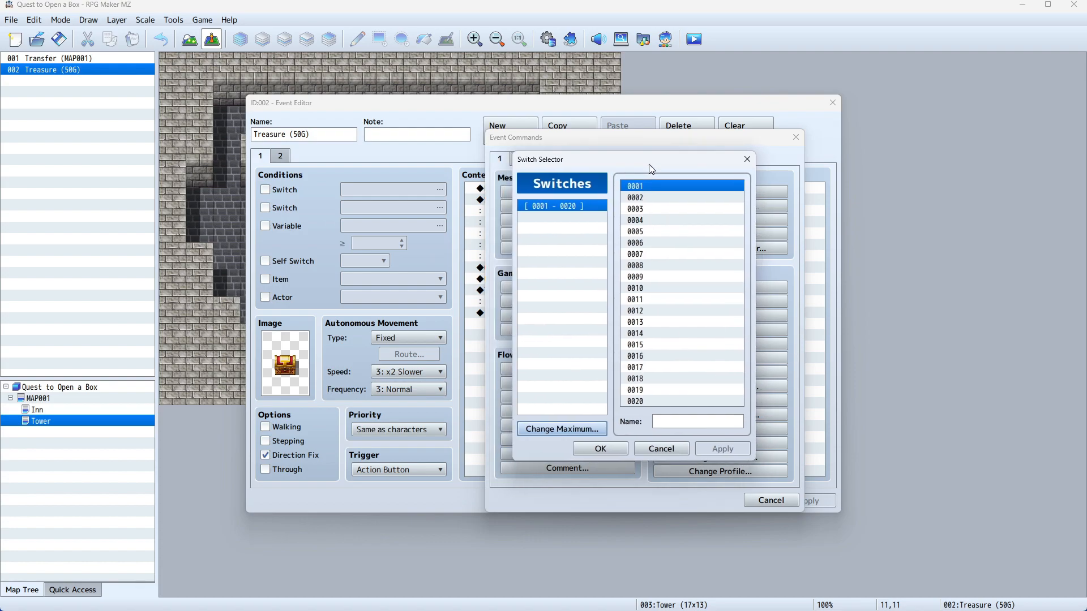
left_click(684, 419)
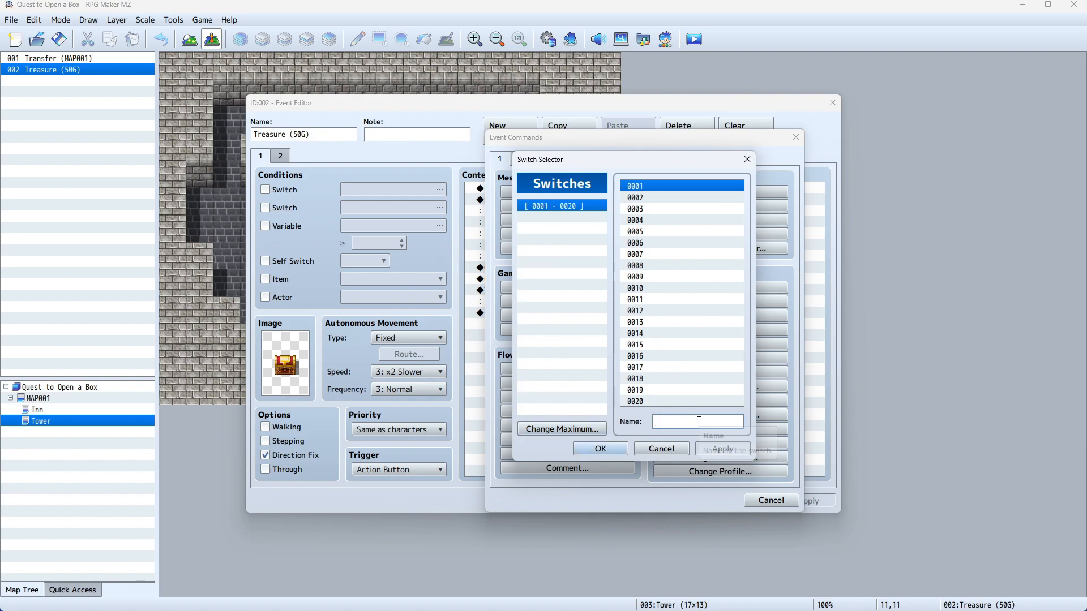
type("Open Box")
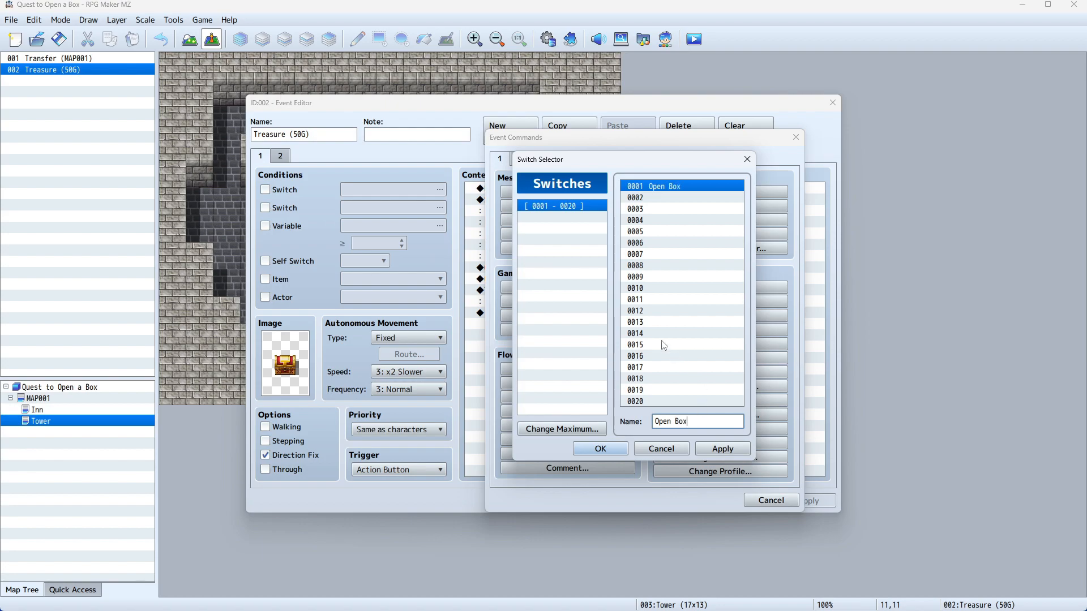
left_click(606, 449)
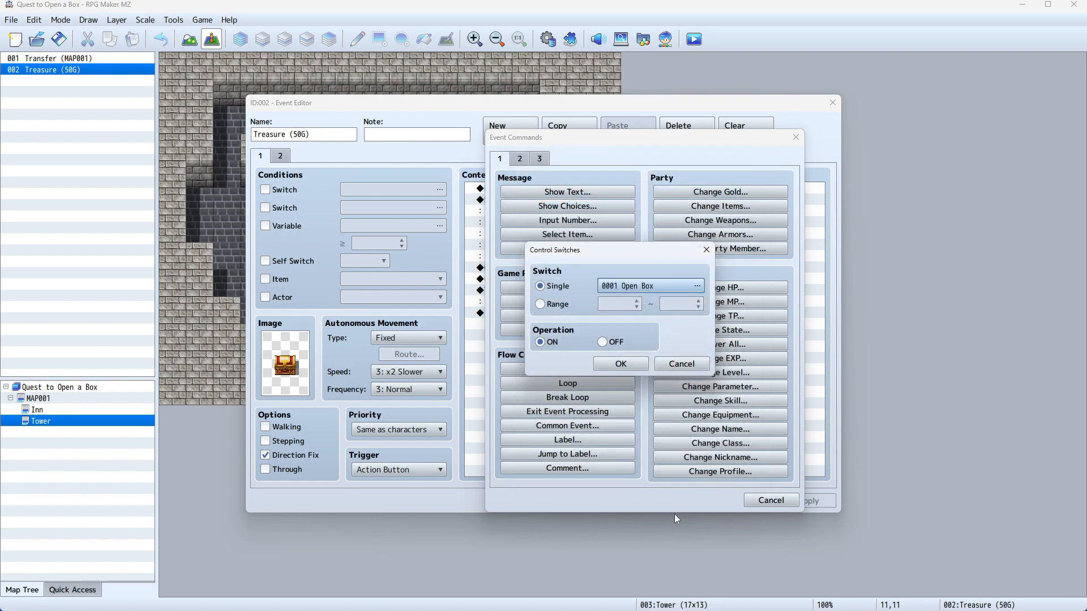
left_click(621, 364)
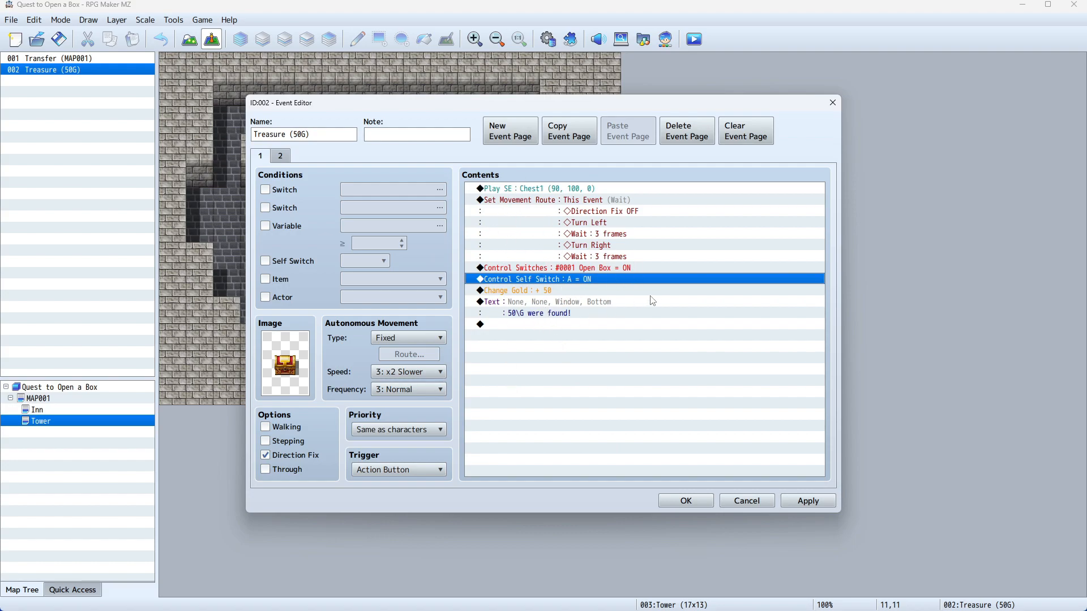
Step: Review the treasure event's switch and self switch commands and both pages' conditions, and save the event
left_click(524, 269)
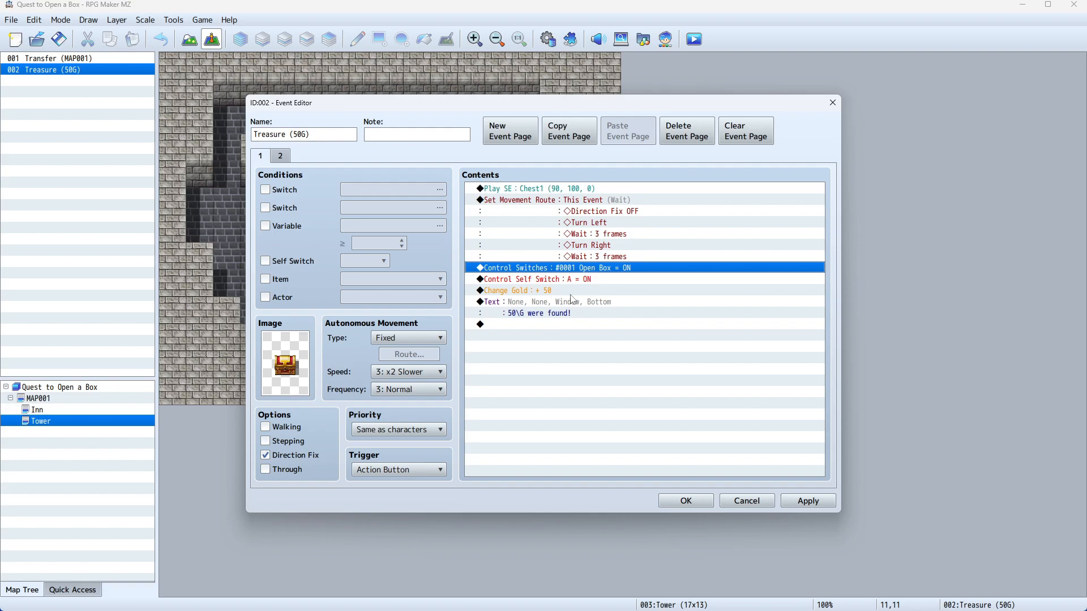
left_click(526, 279)
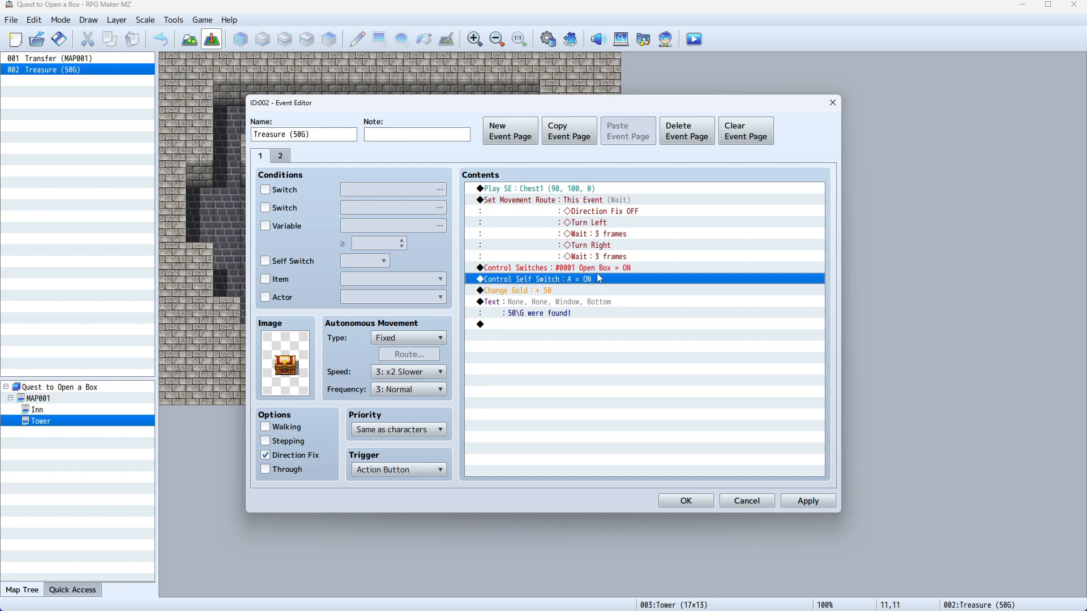
left_click(283, 158)
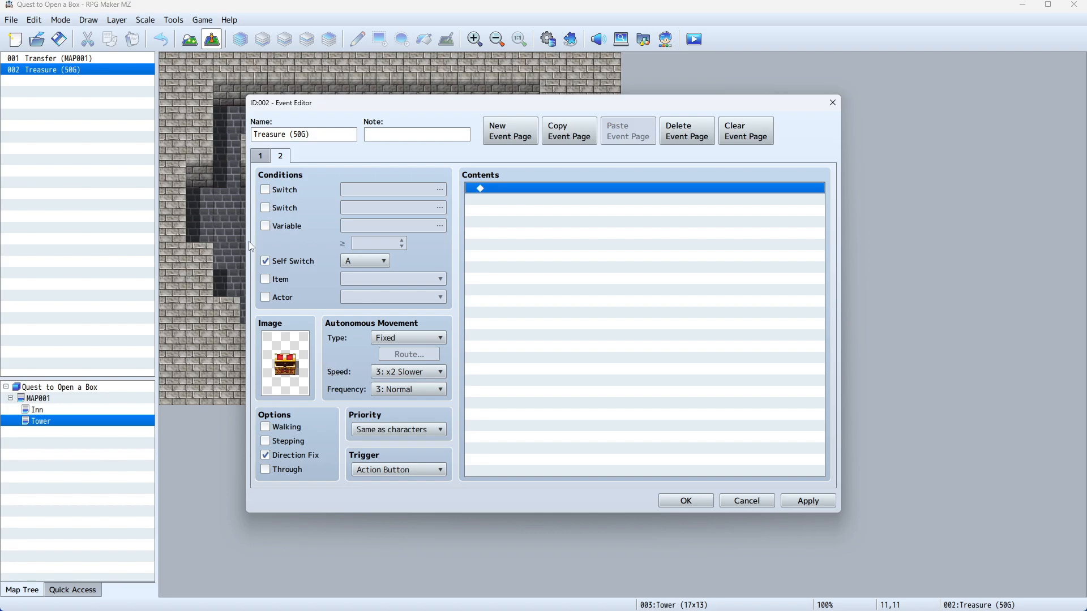
left_click(265, 158)
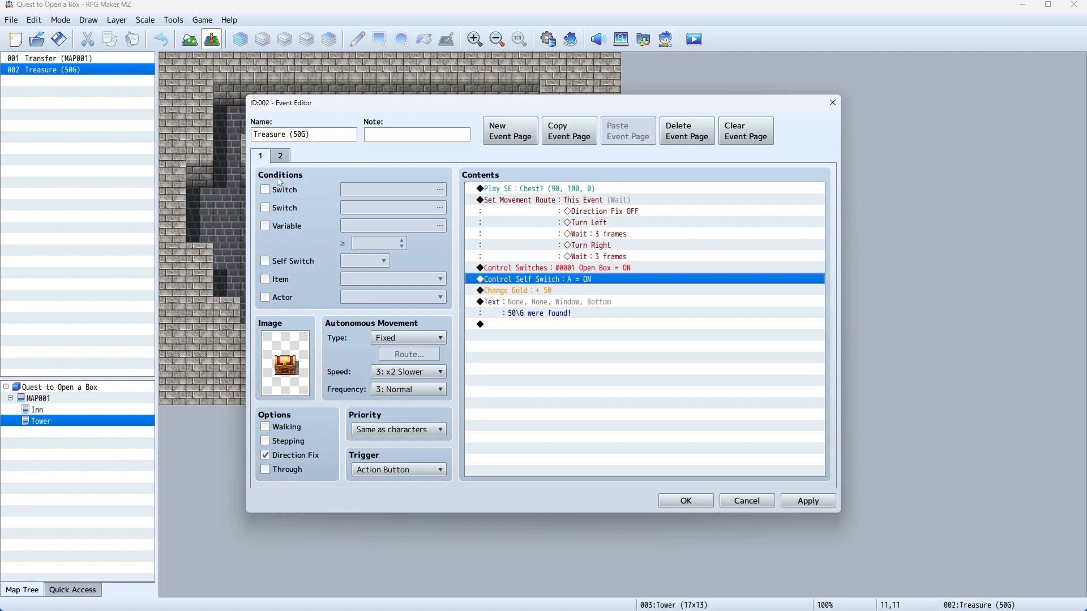
mouse_move(280, 181)
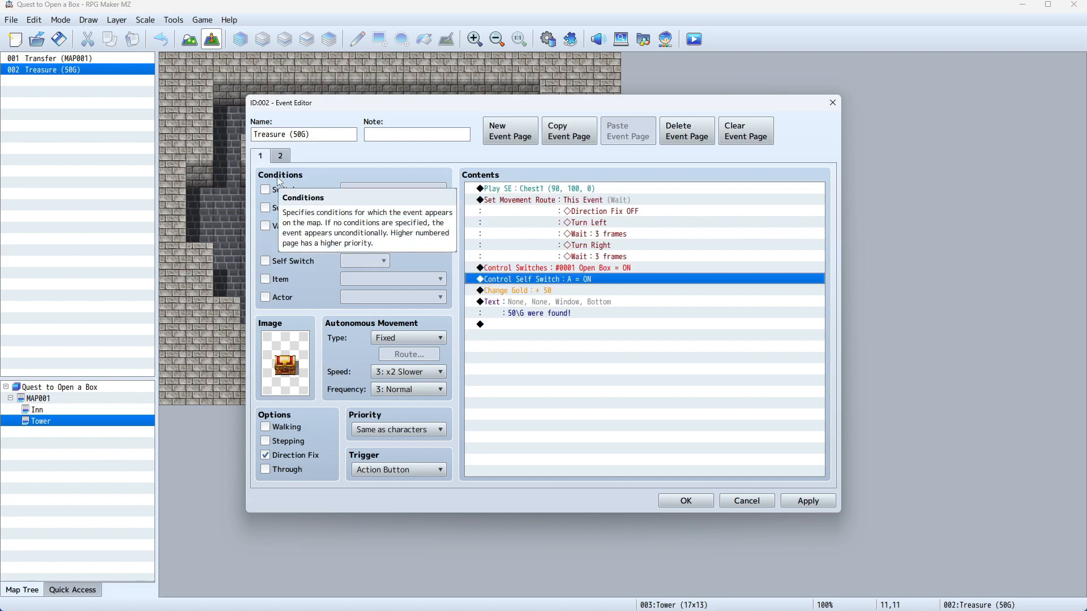
left_click(686, 502)
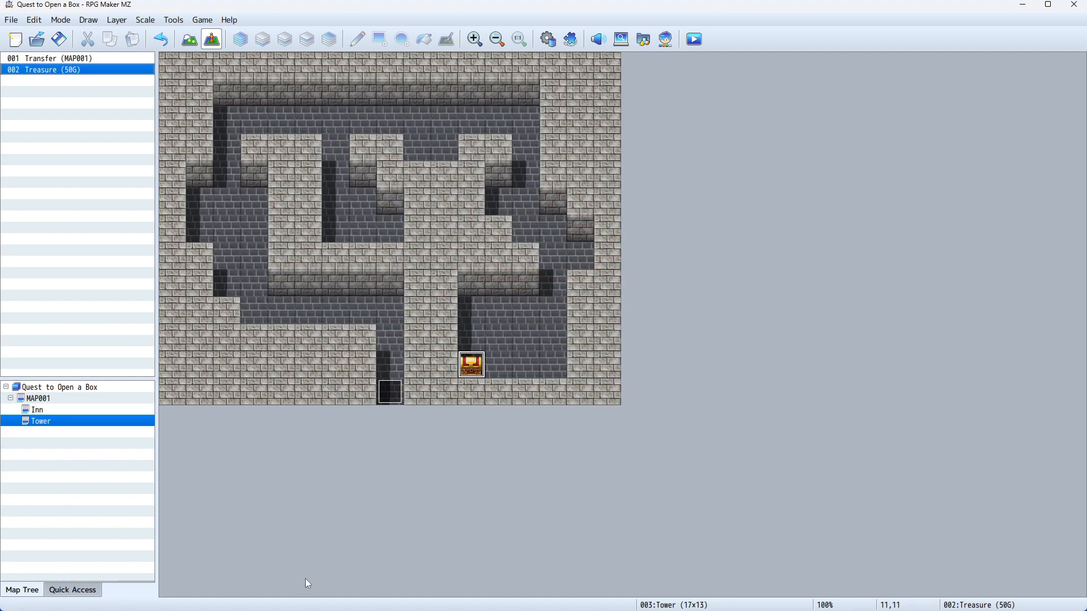
Step: Open the Quest Giver event on the Inn map for editing
left_click(43, 412)
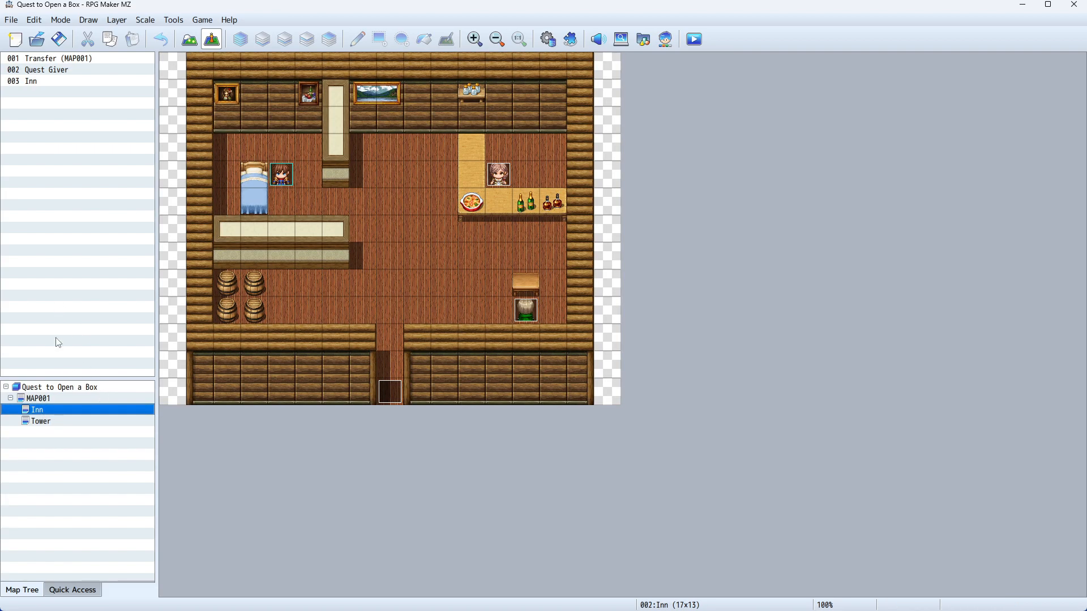
left_click(59, 71)
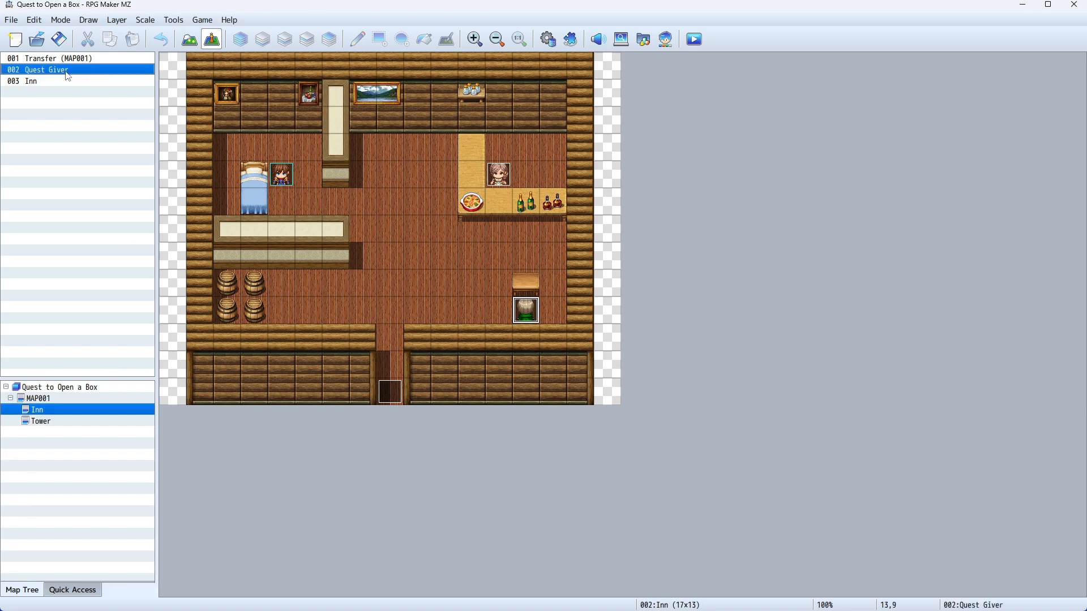
double_click(68, 75)
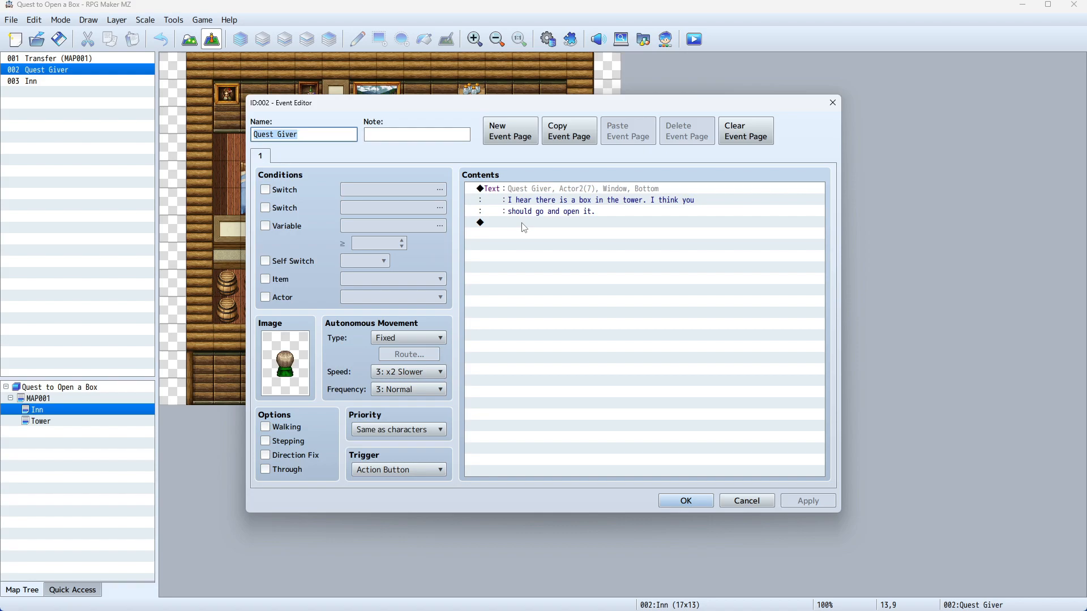
Step: Add a Control Self Switch command that turns self switch A ON after the text on page 1 of the Quest Giver event
left_click(534, 211)
left_click(469, 225)
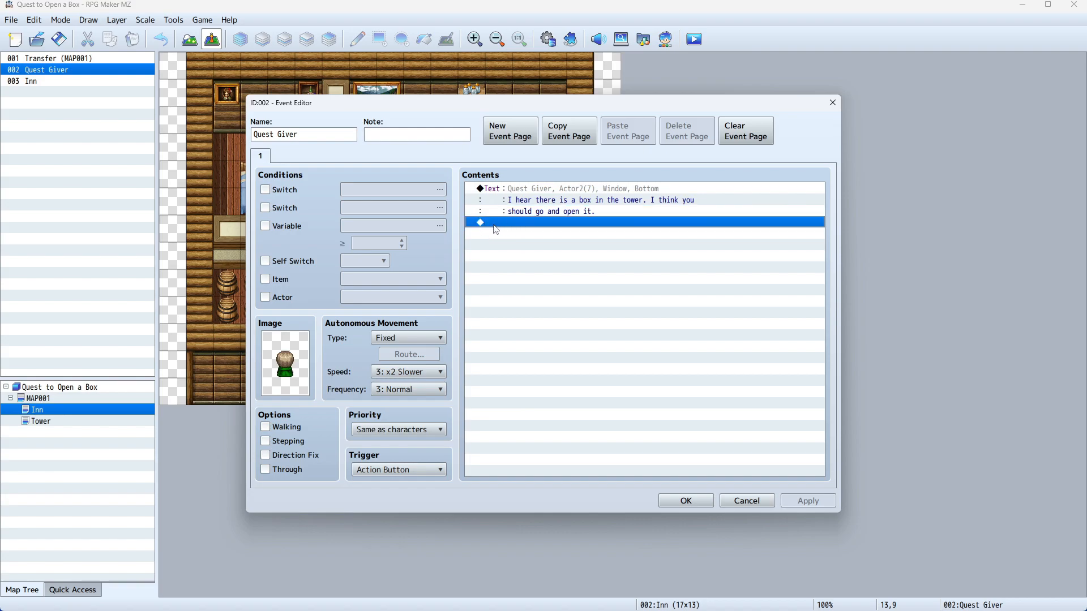
double_click(494, 225)
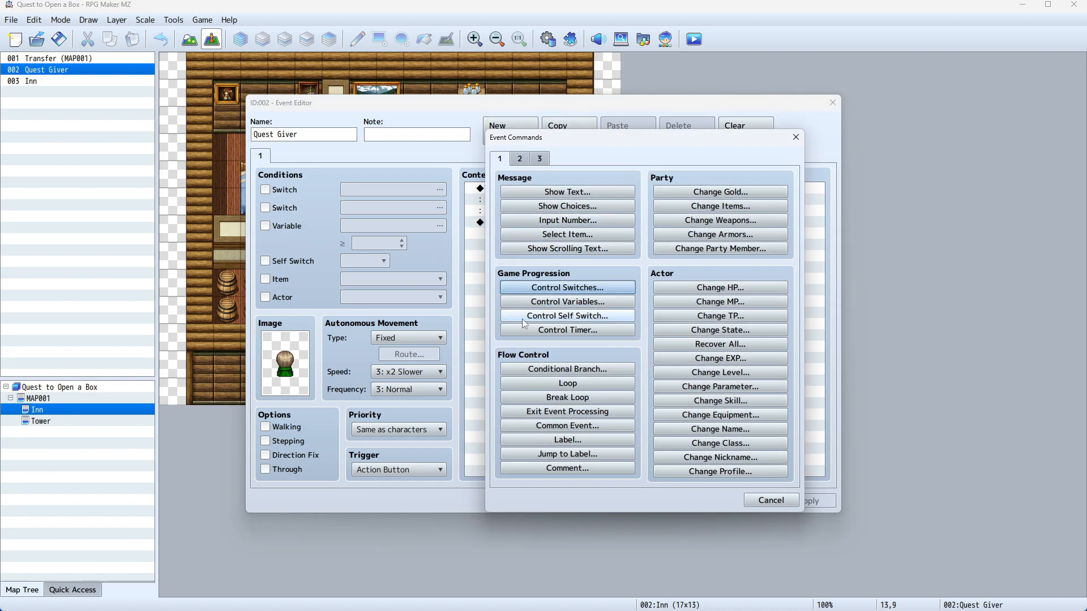
left_click(594, 319)
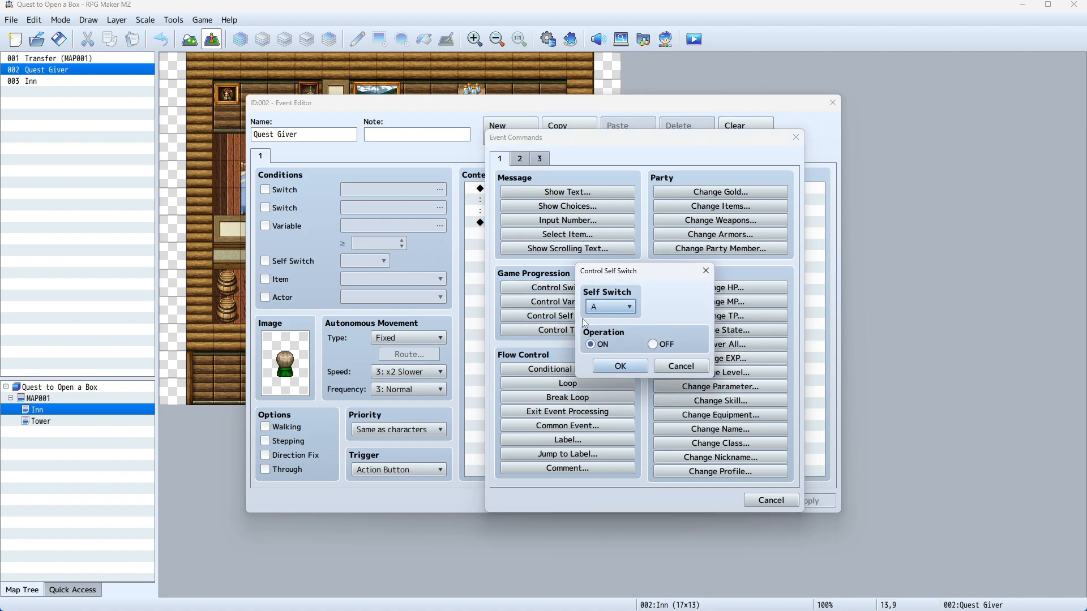
left_click(611, 307)
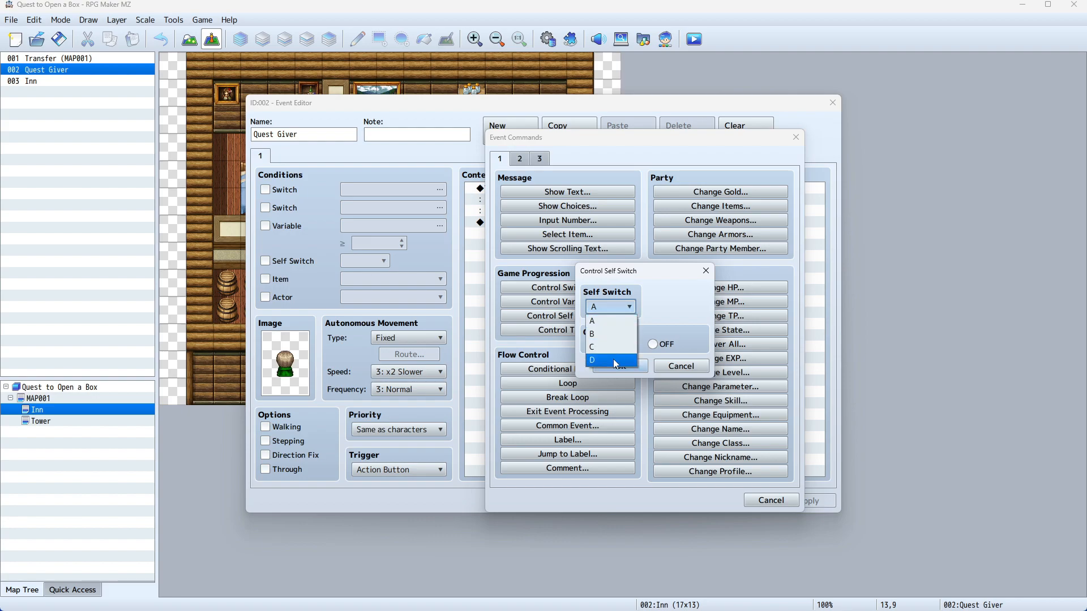
left_click(612, 321)
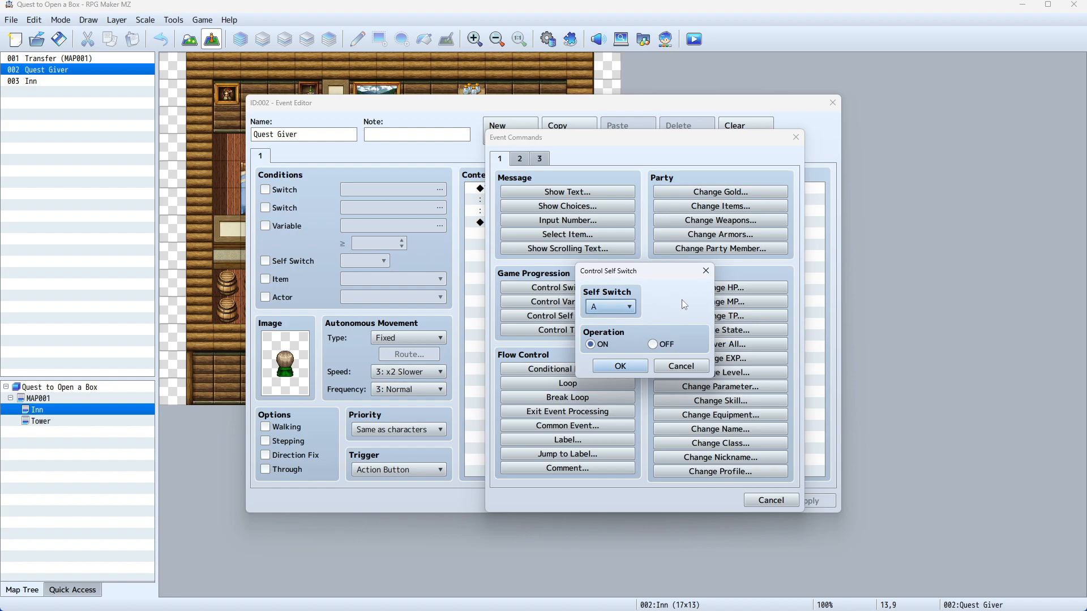
left_click(620, 365)
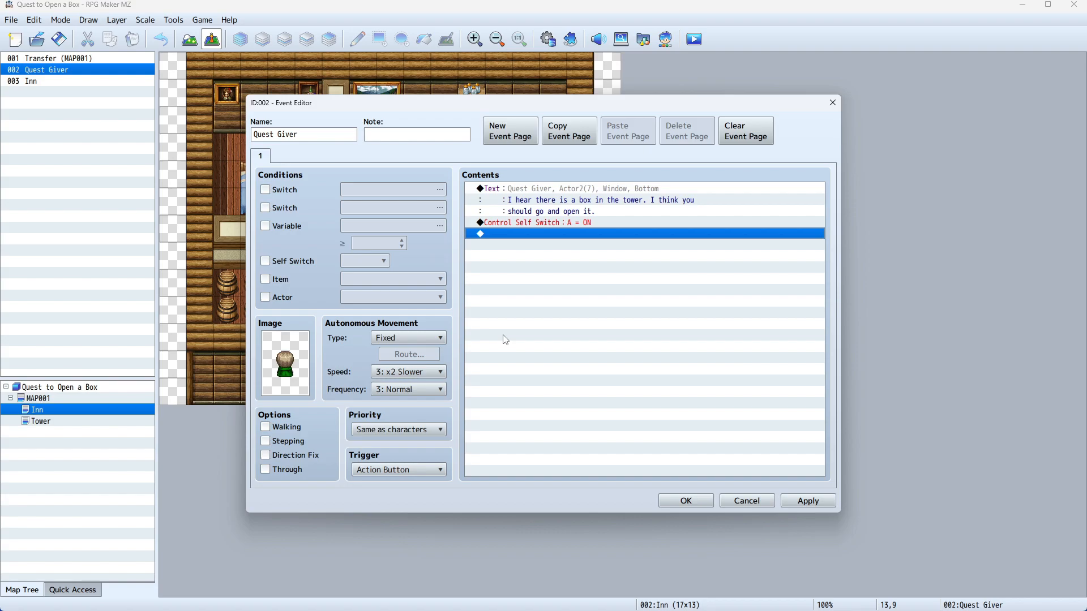
Step: Add a second event page conditioned on self switch A and copy the text command from page 1 into it
left_click(509, 131)
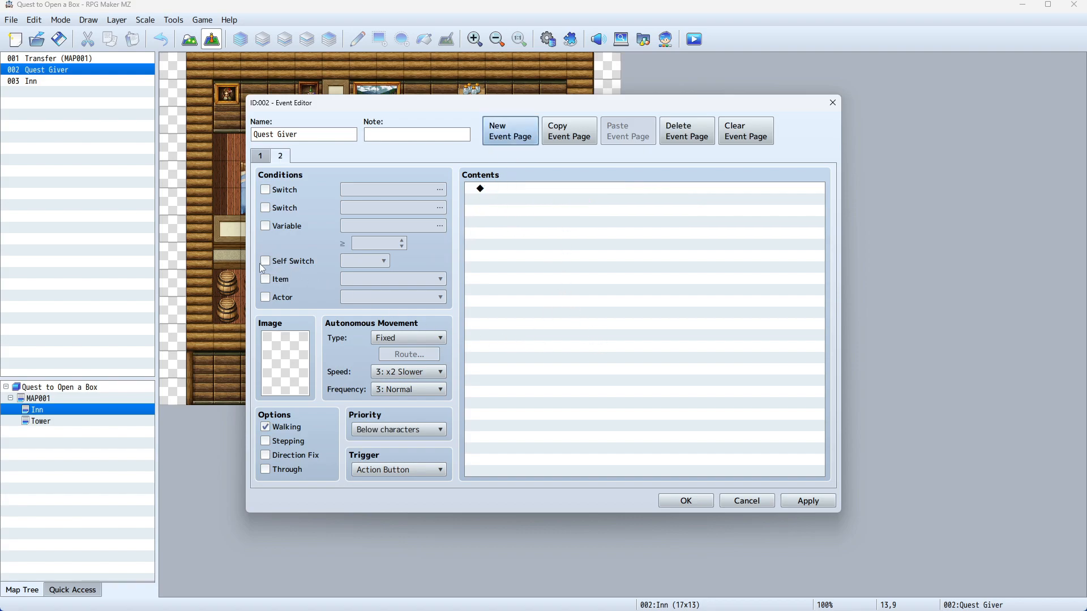
left_click(274, 263)
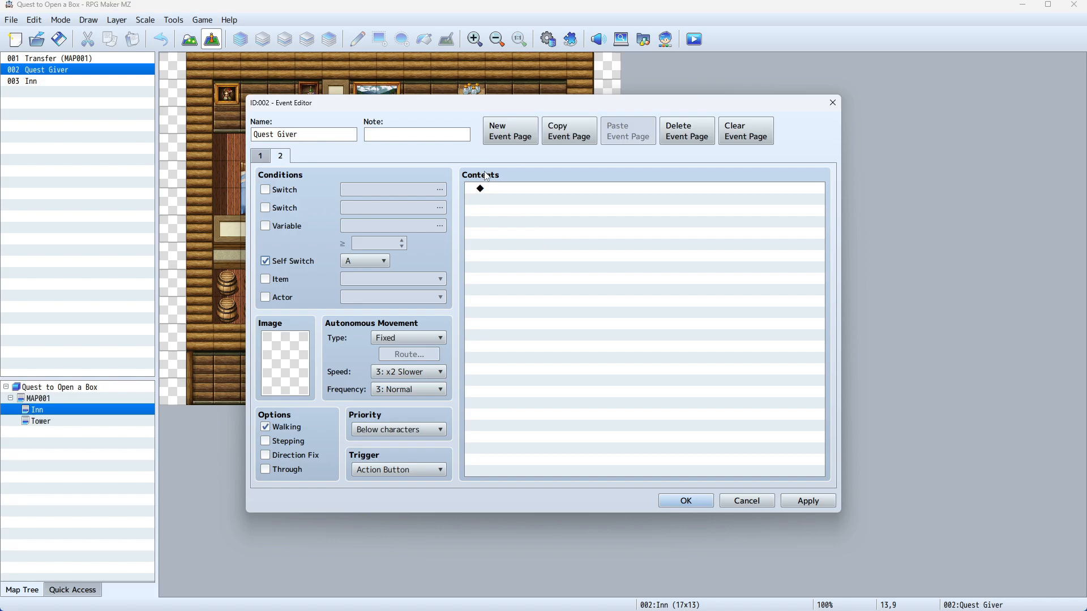
left_click(260, 158)
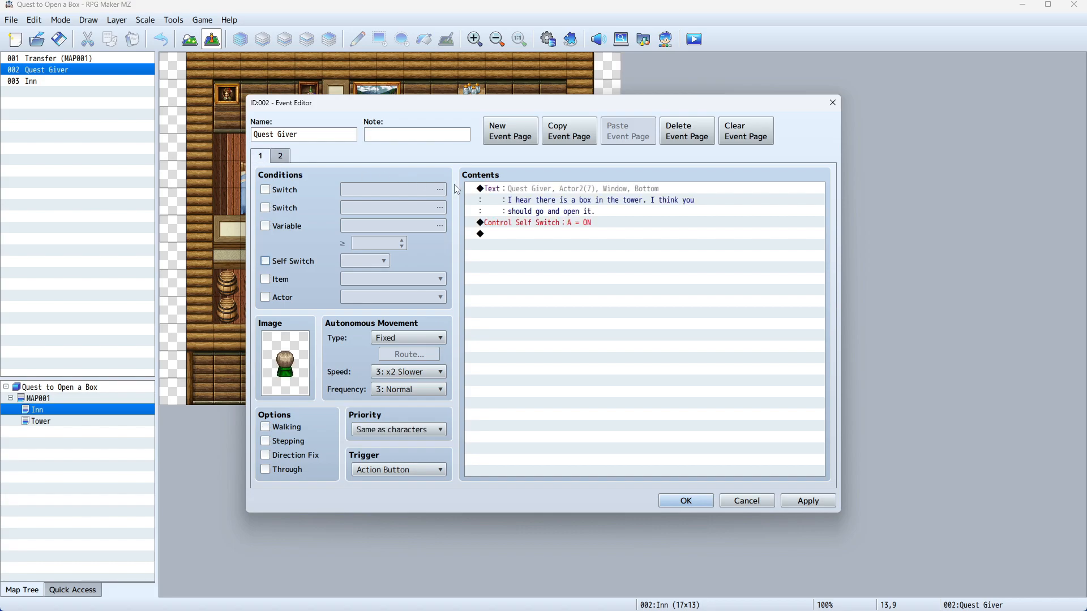
left_click(496, 191)
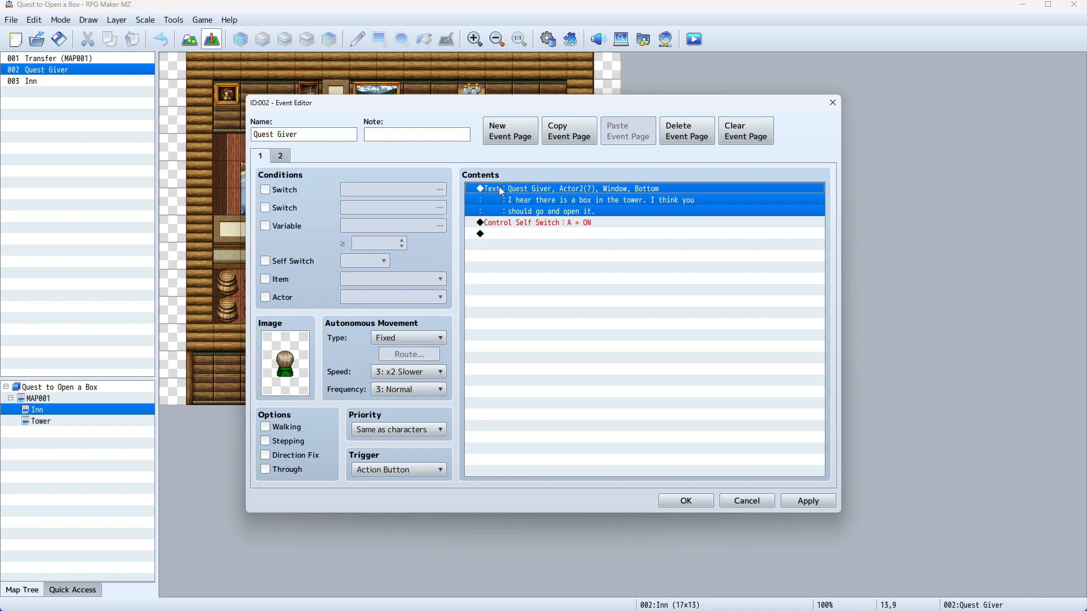
right_click(502, 192)
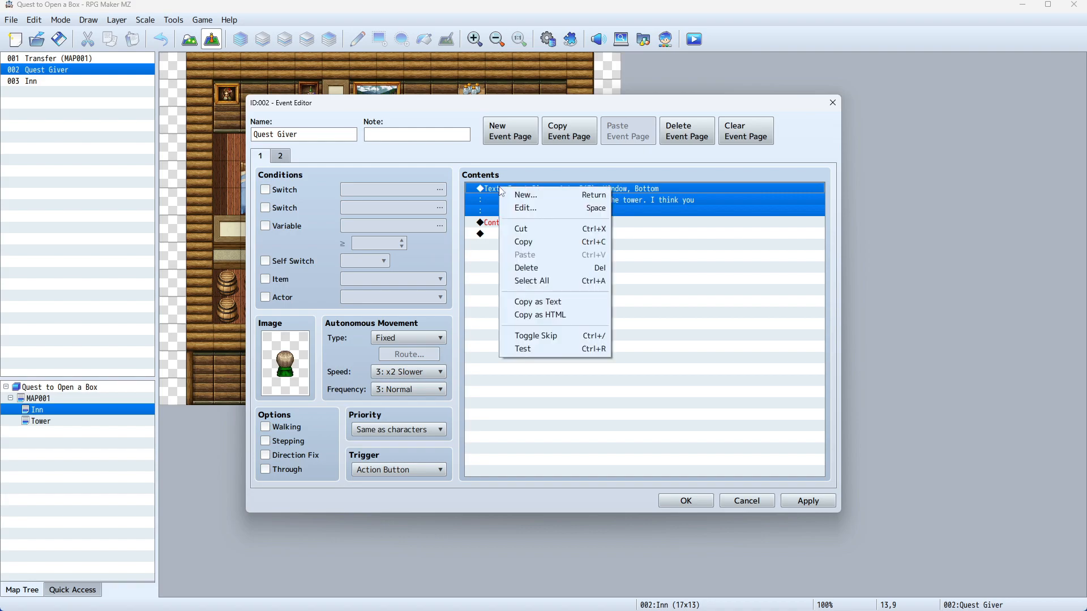
left_click(562, 248)
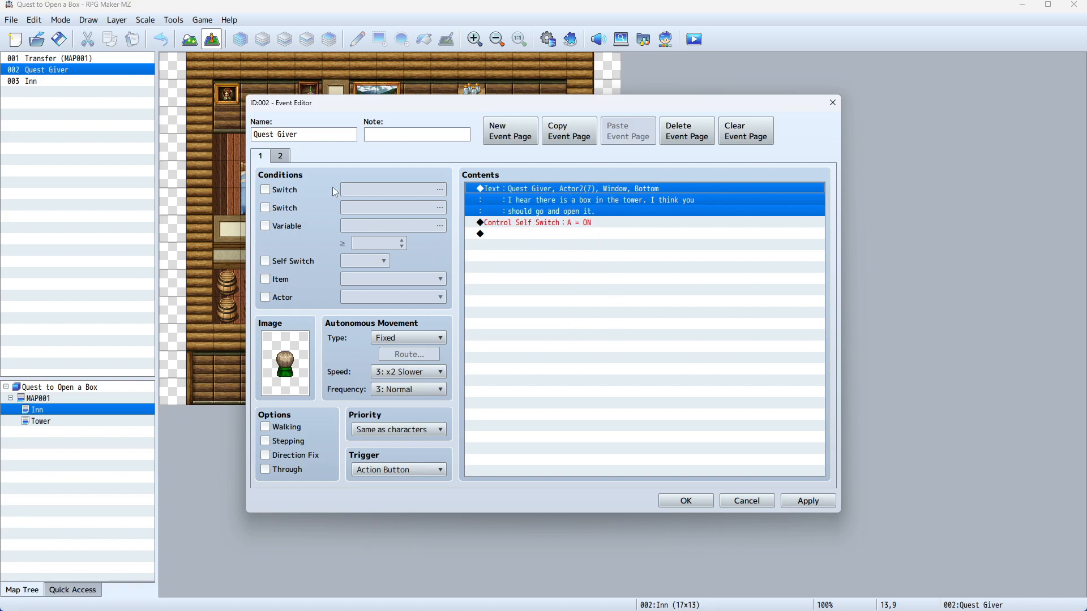
left_click(287, 161)
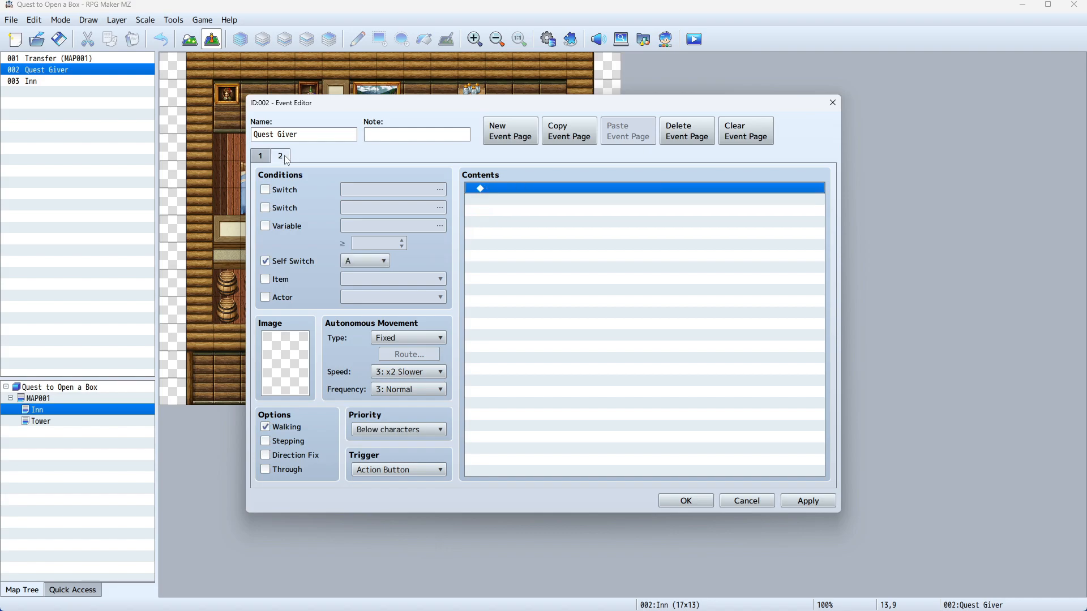
right_click(493, 194)
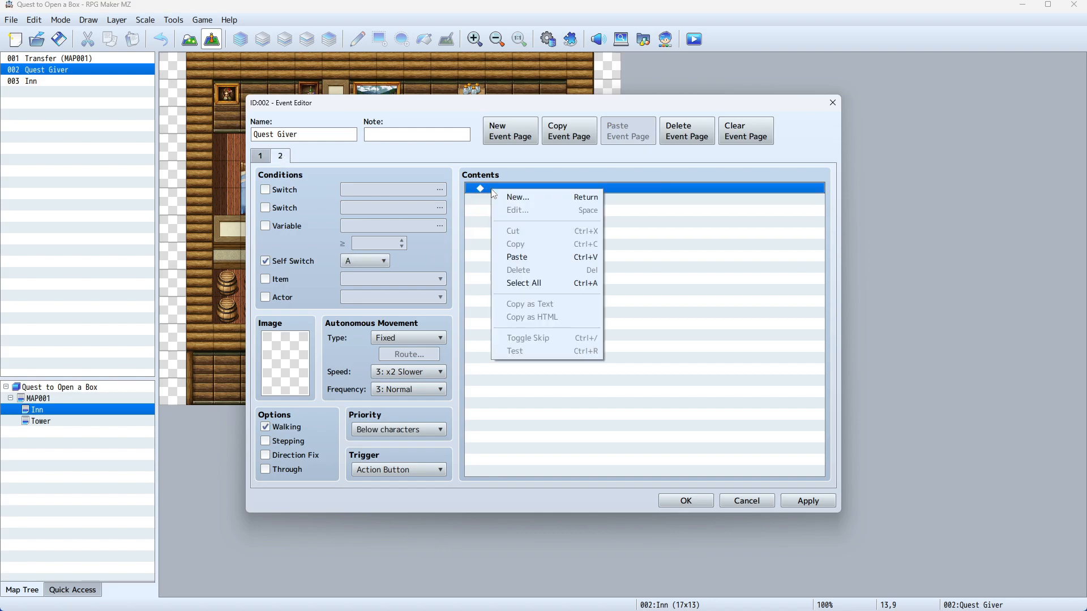
left_click(553, 257)
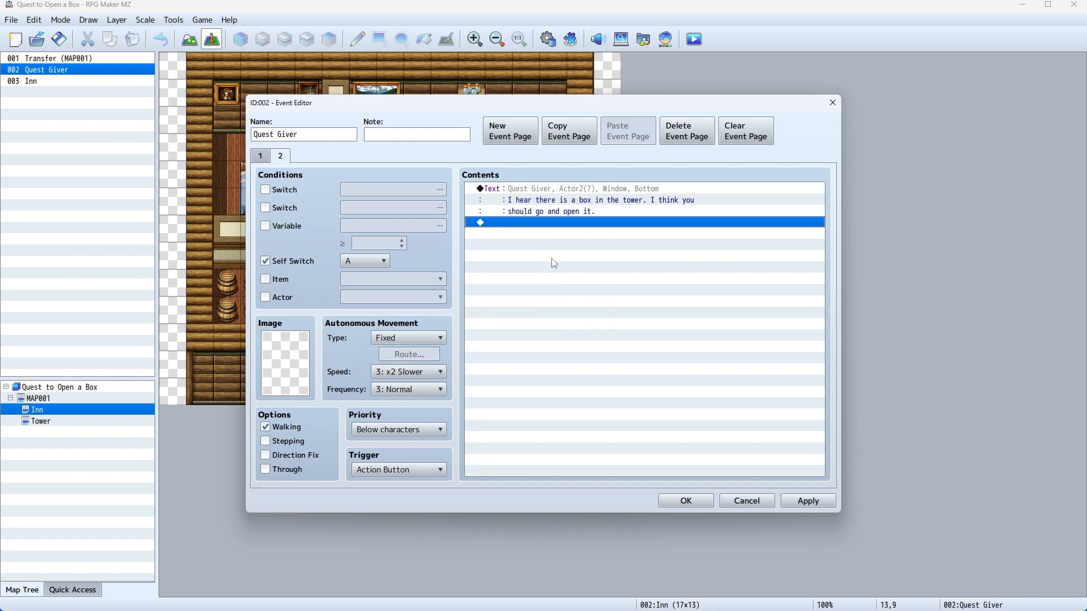
Step: Change the page 2 message to "No rush. The tower is dangerous afterall." and save the Quest Giver event
left_click(525, 194)
right_click(525, 195)
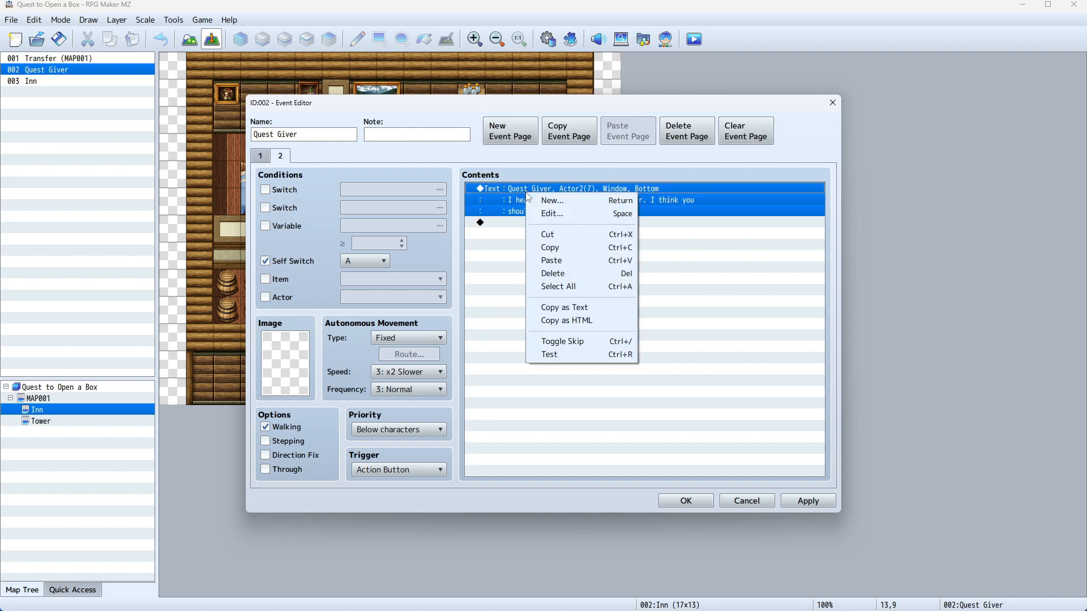
left_click(558, 217)
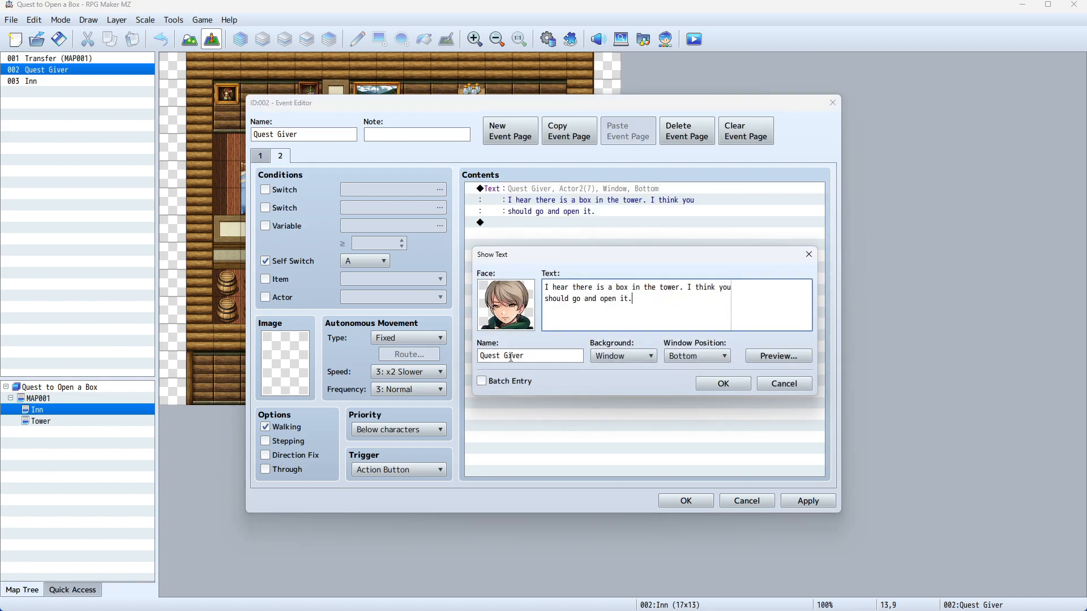
left_click_drag(647, 301, 507, 277)
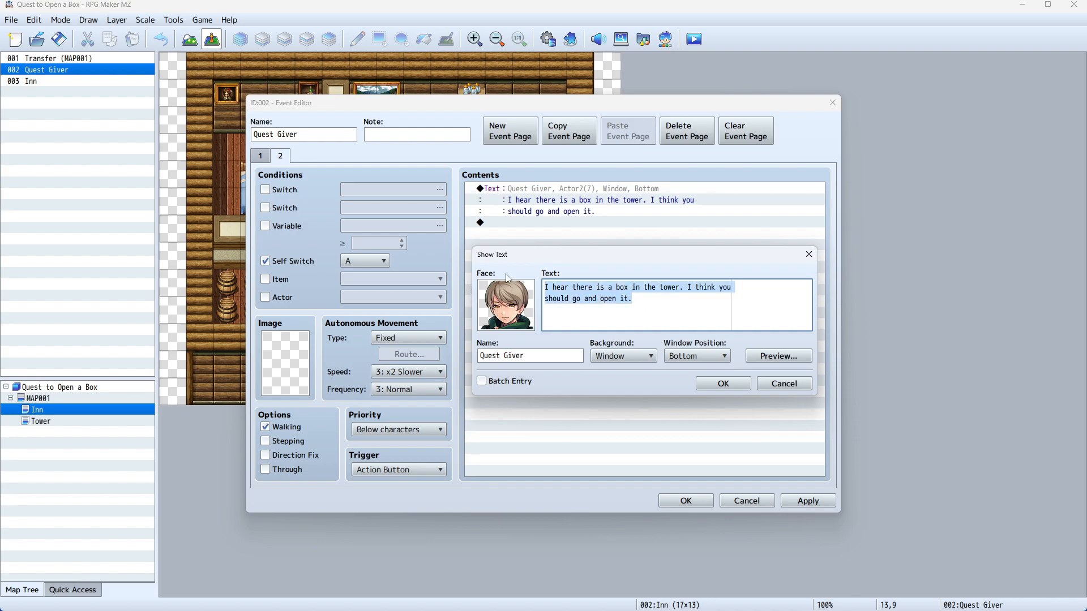
type("No")
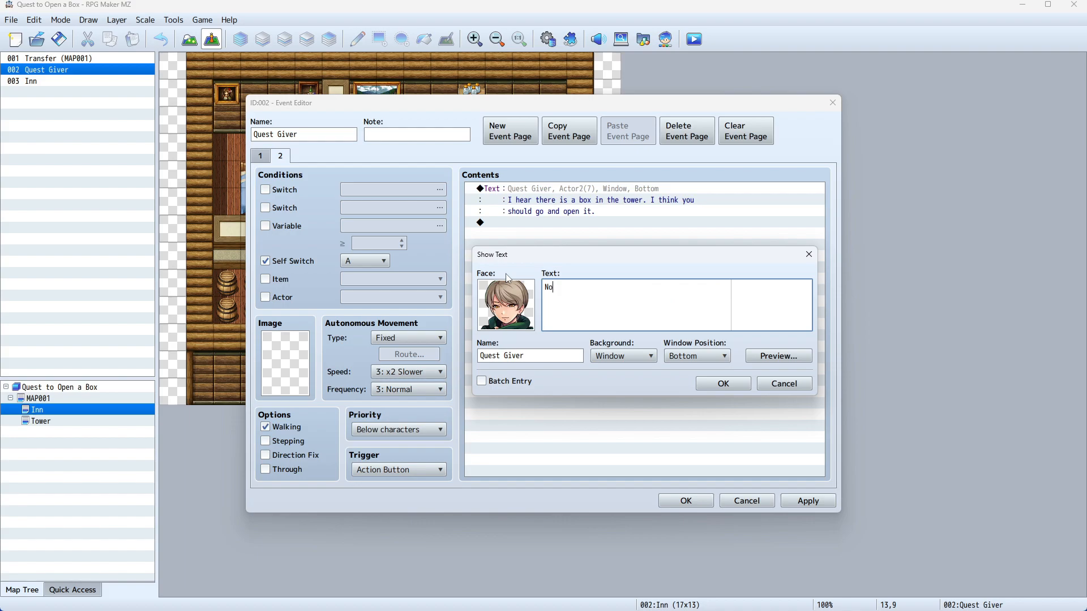
type(" rush. The tower is dangerous afterall.")
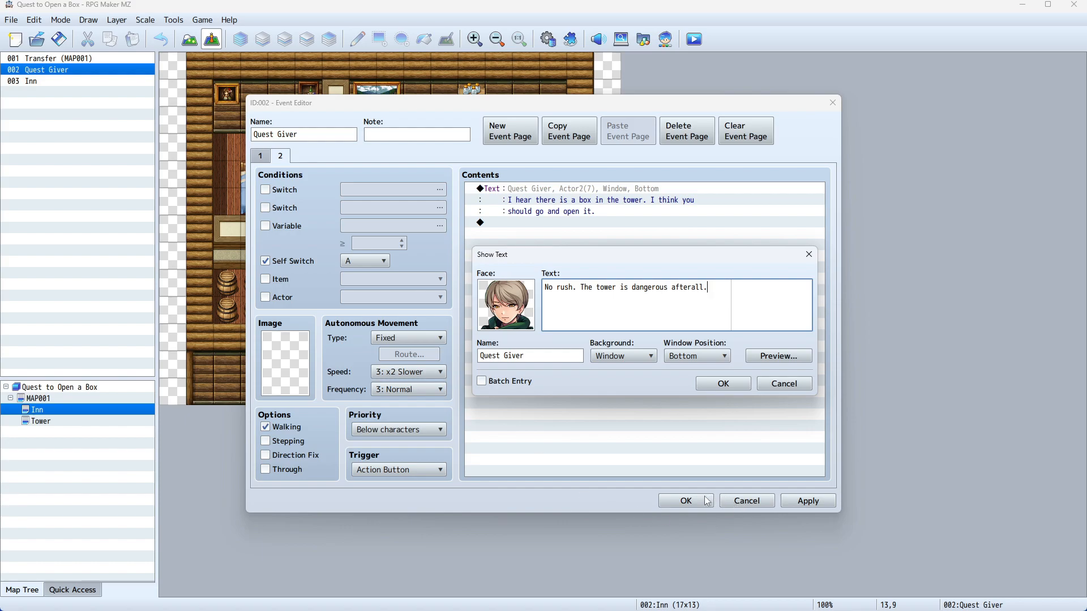
left_click(724, 384)
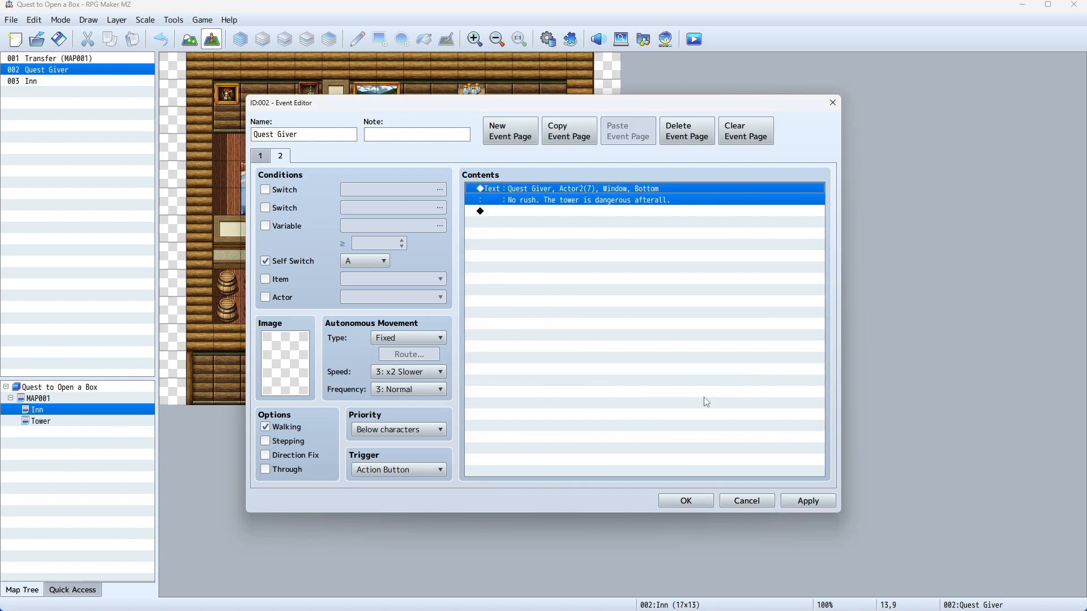
left_click(696, 503)
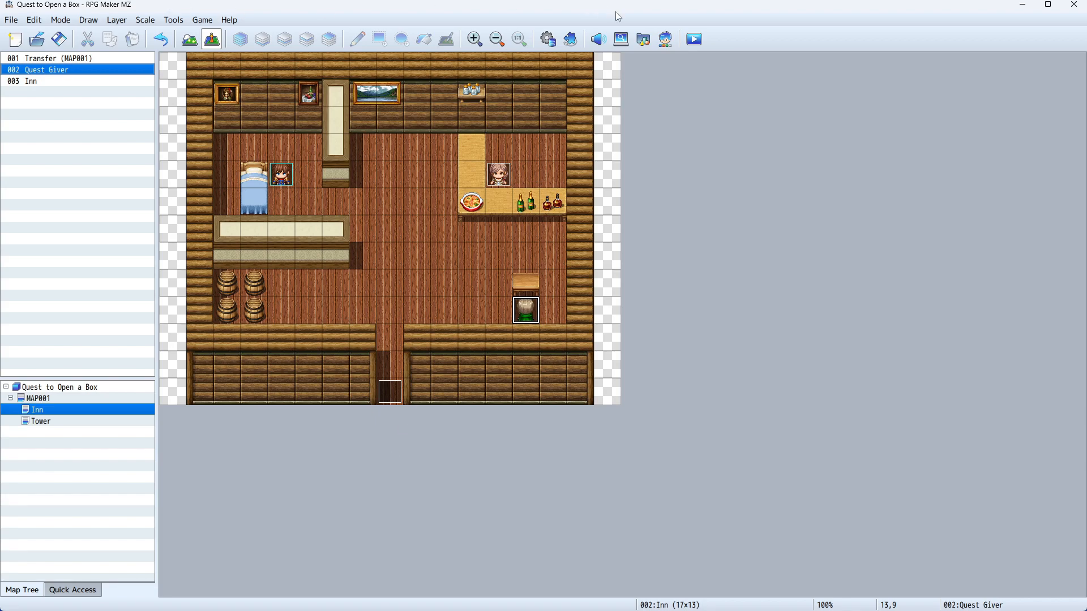
Step: Start a playtest of the project and begin a new game
left_click(696, 44)
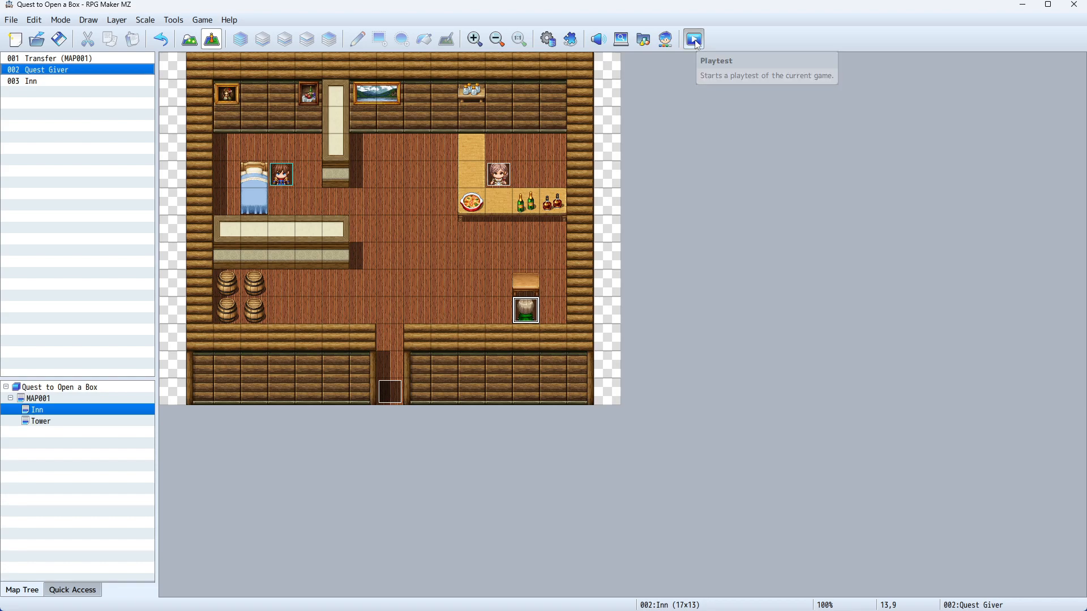
left_click(545, 326)
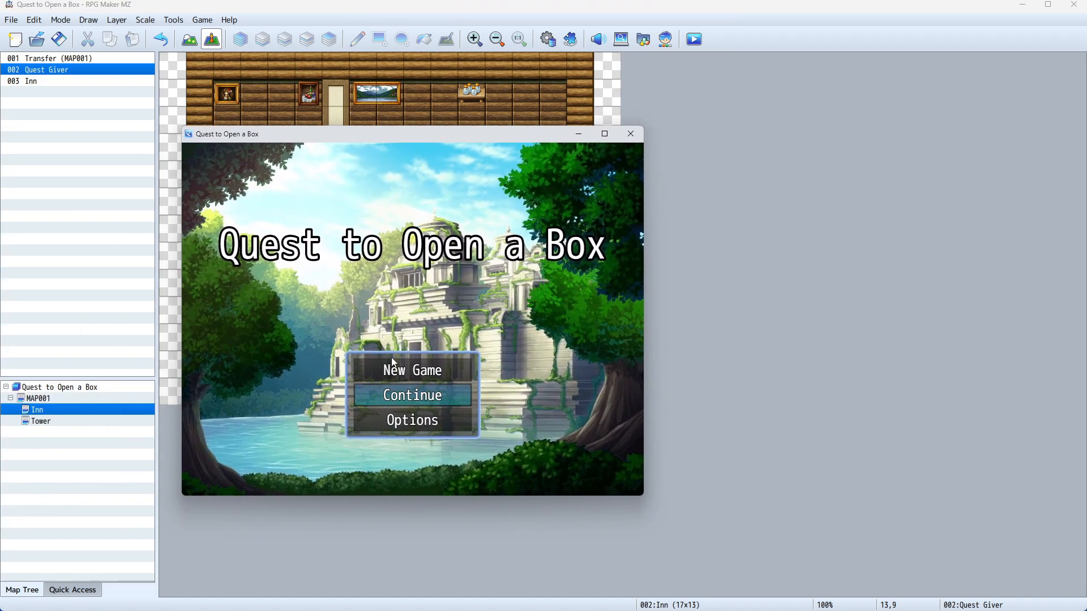
left_click(395, 368)
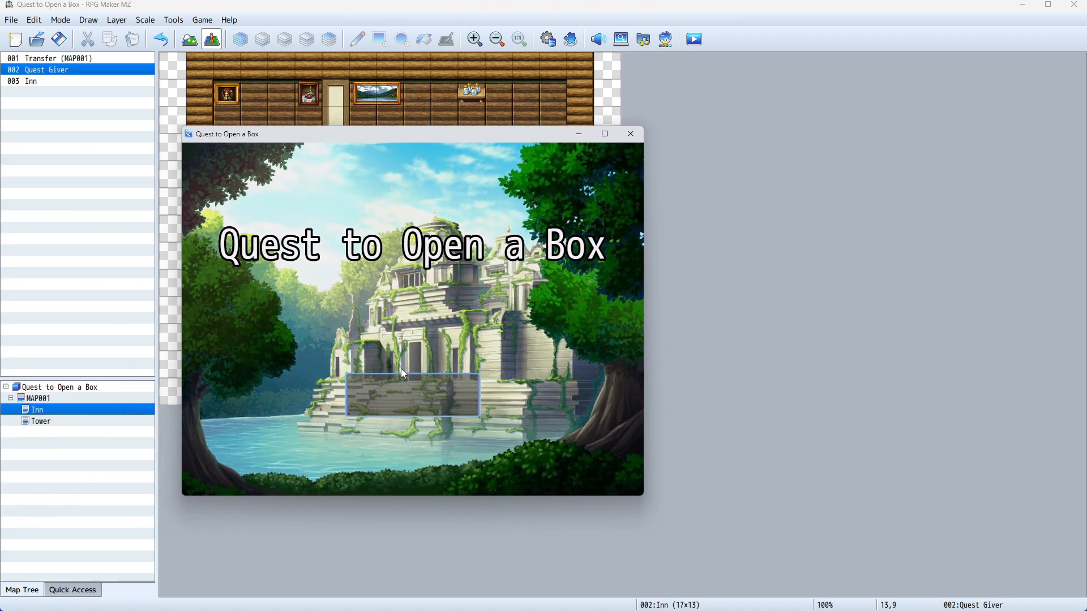
Step: Walk the party through the inn to the Quest Giver, talk to him and dismiss his first message
key("Down")
key("Right")
key("Down")
key("Down")
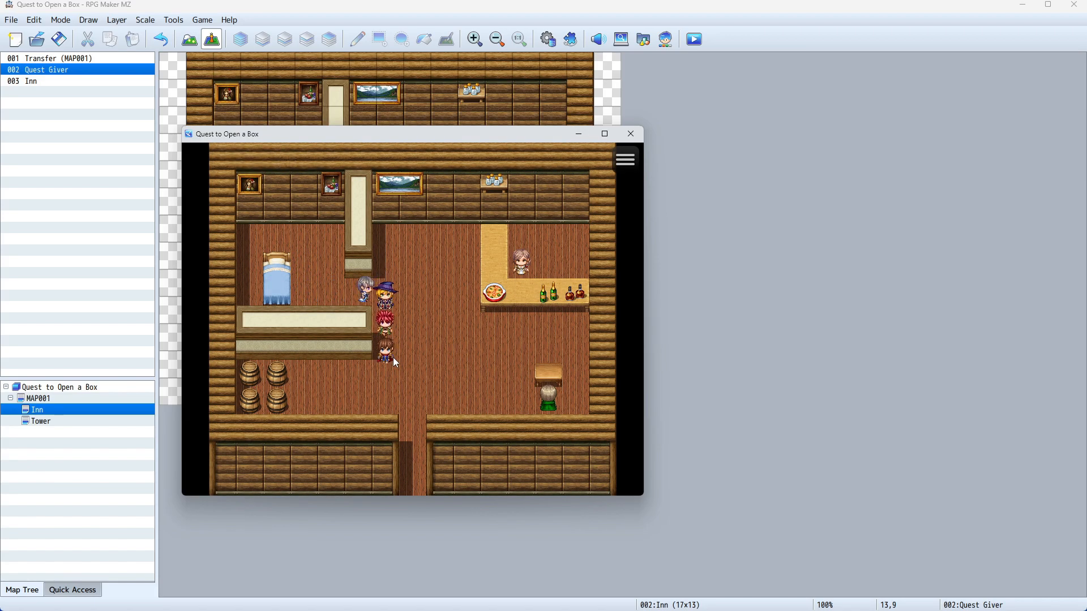
key("Right")
key("Right")
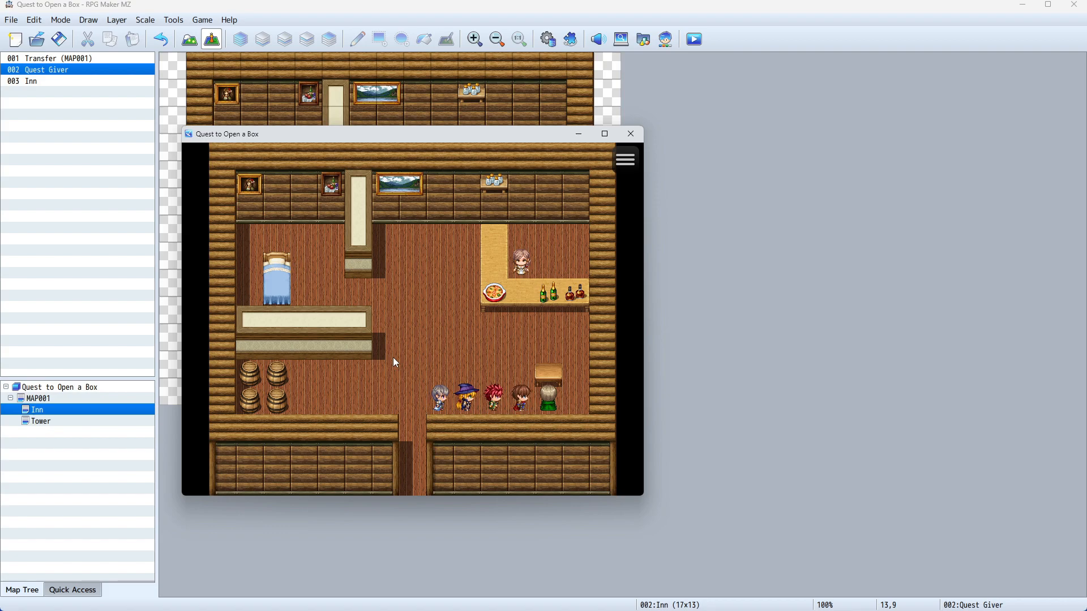
key("Left")
key("Right")
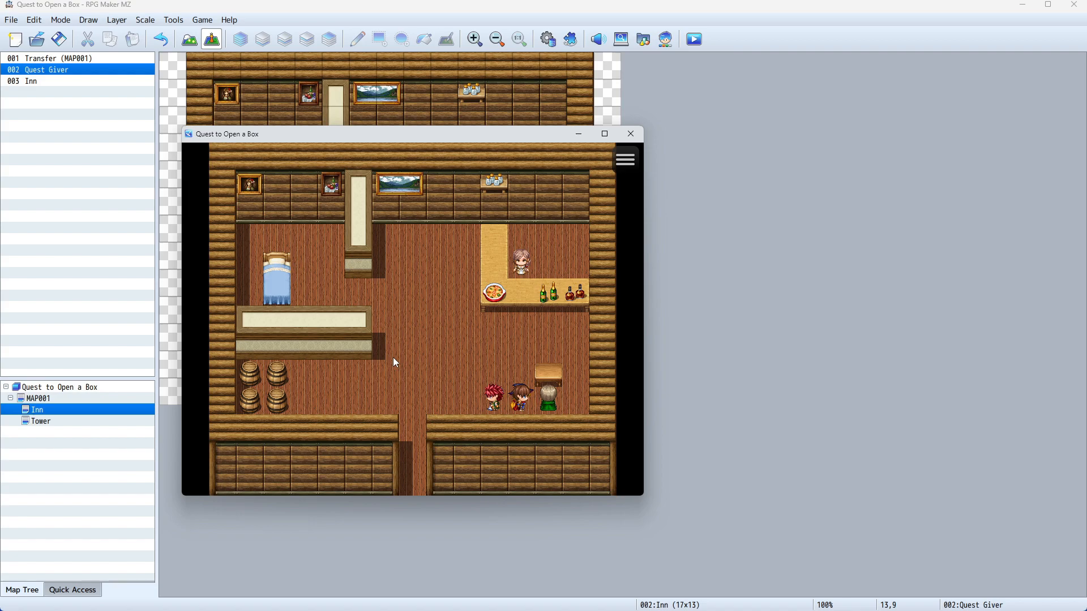
key("Return")
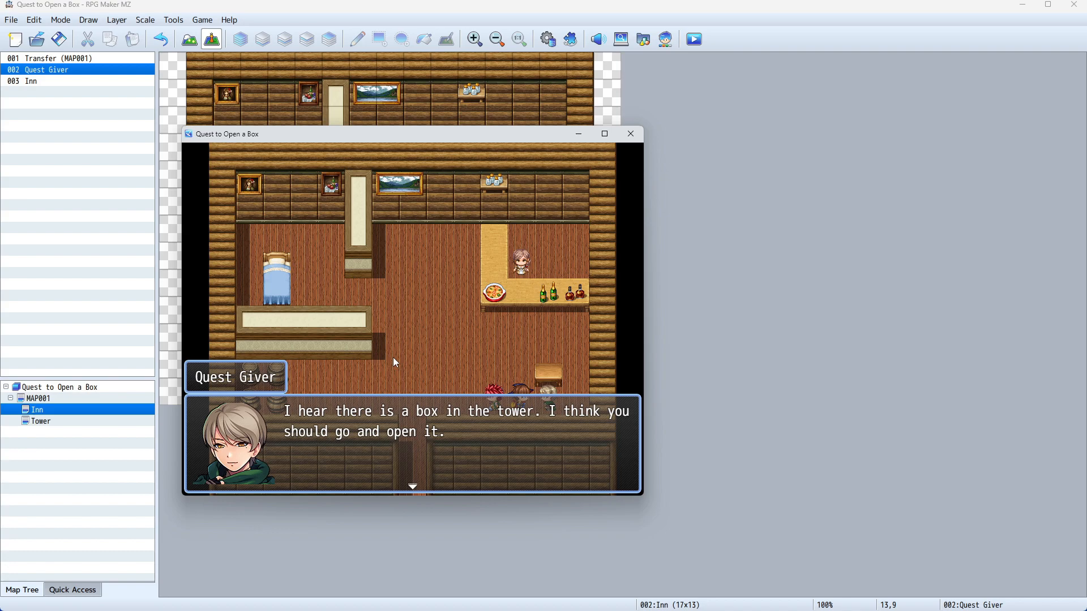
key("Return")
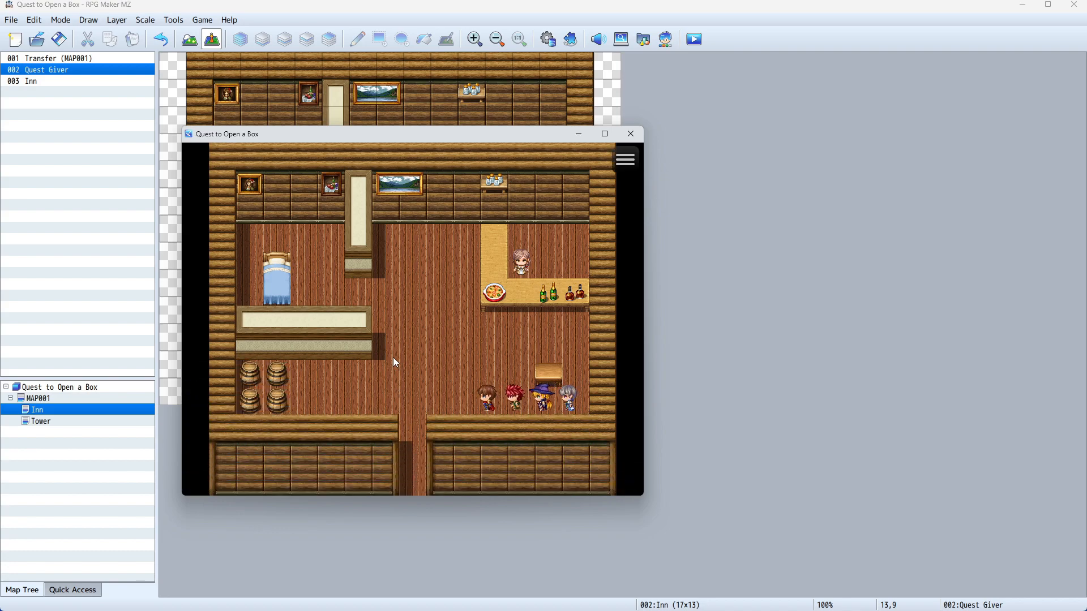
Step: Talk to the Quest Giver a second time to check his follow-up message, and close the playtest
key("Left")
key("Right")
key("Right")
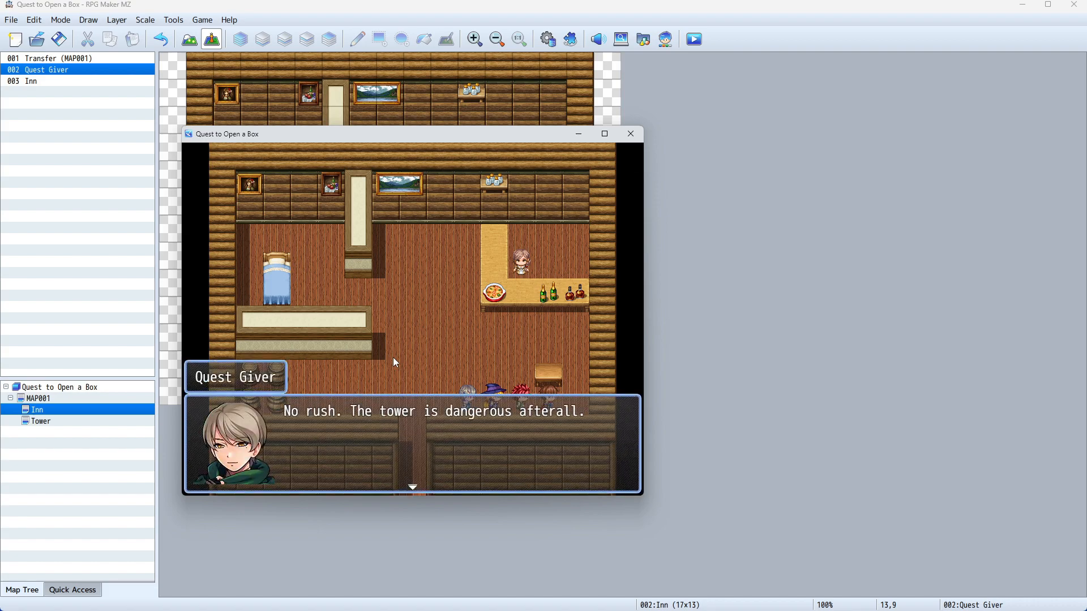
key("Return")
key("Left")
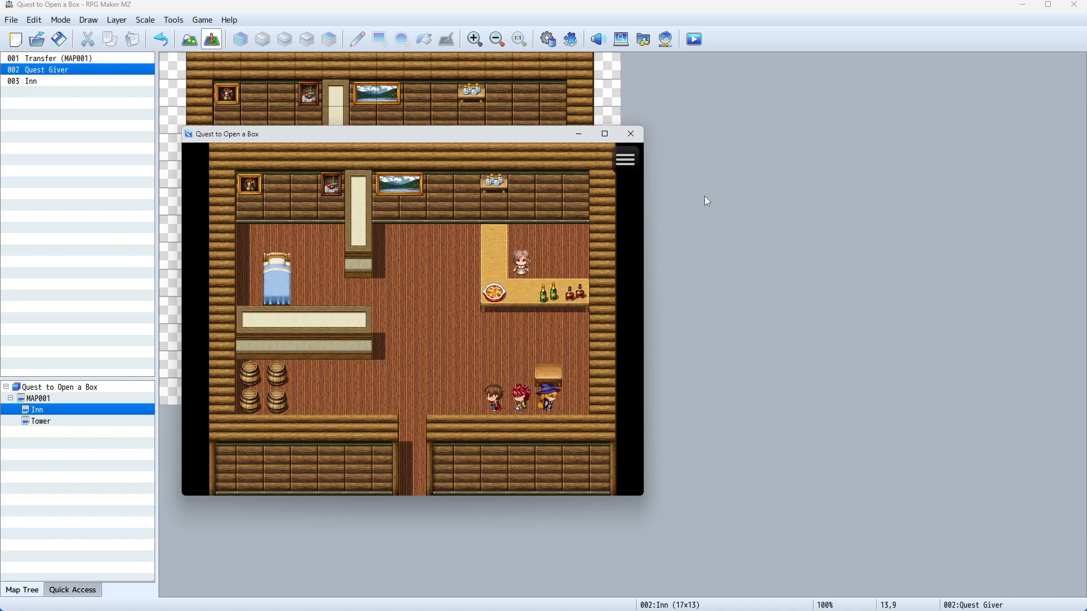
left_click(630, 134)
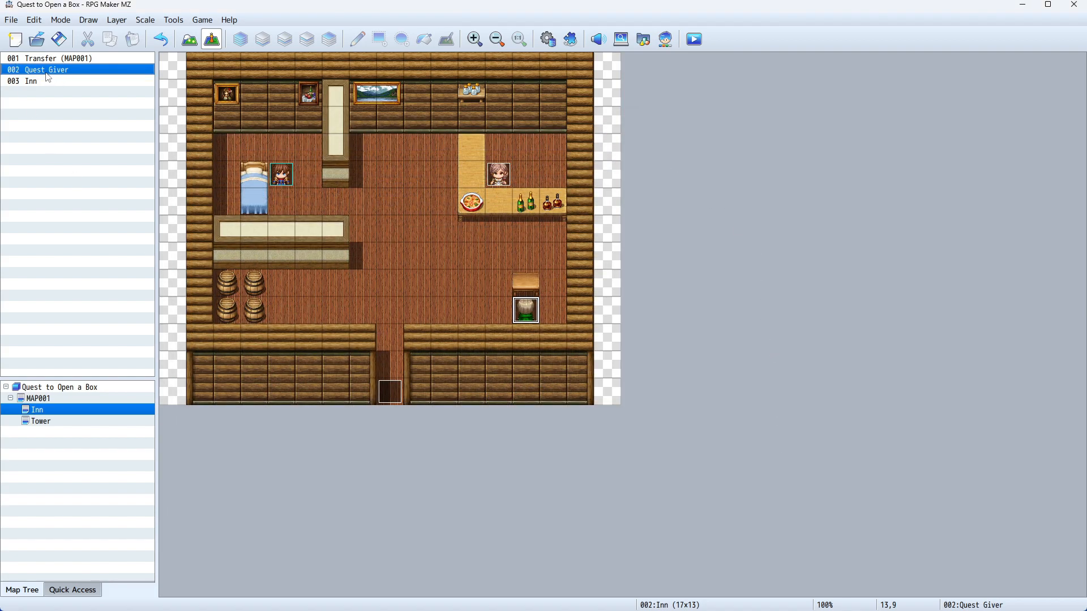
Step: Set the priority on page 2 of the Quest Giver event to Same as characters
double_click(47, 72)
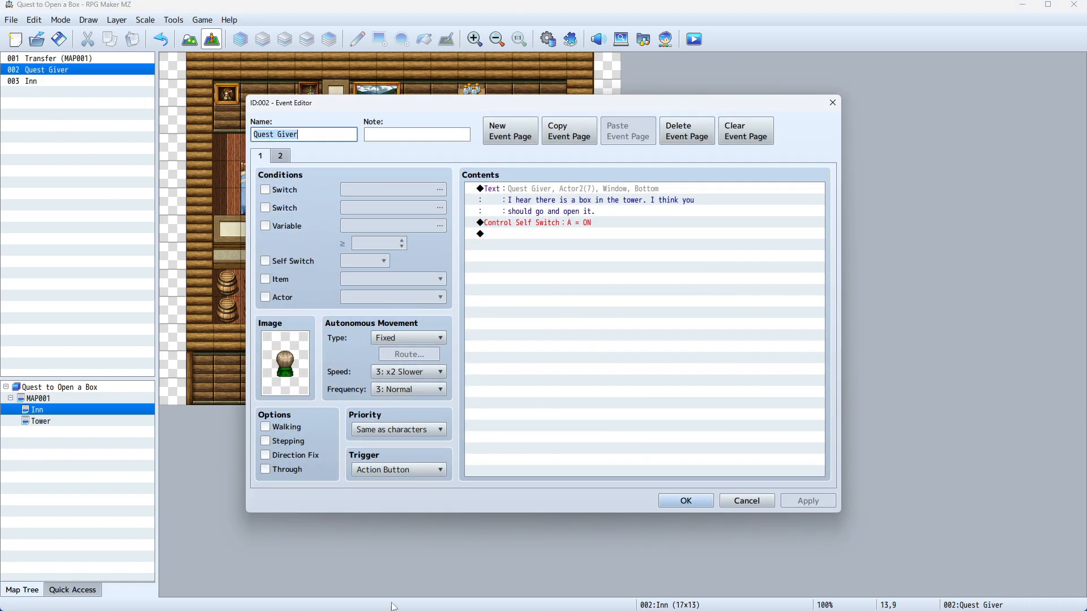
left_click(281, 157)
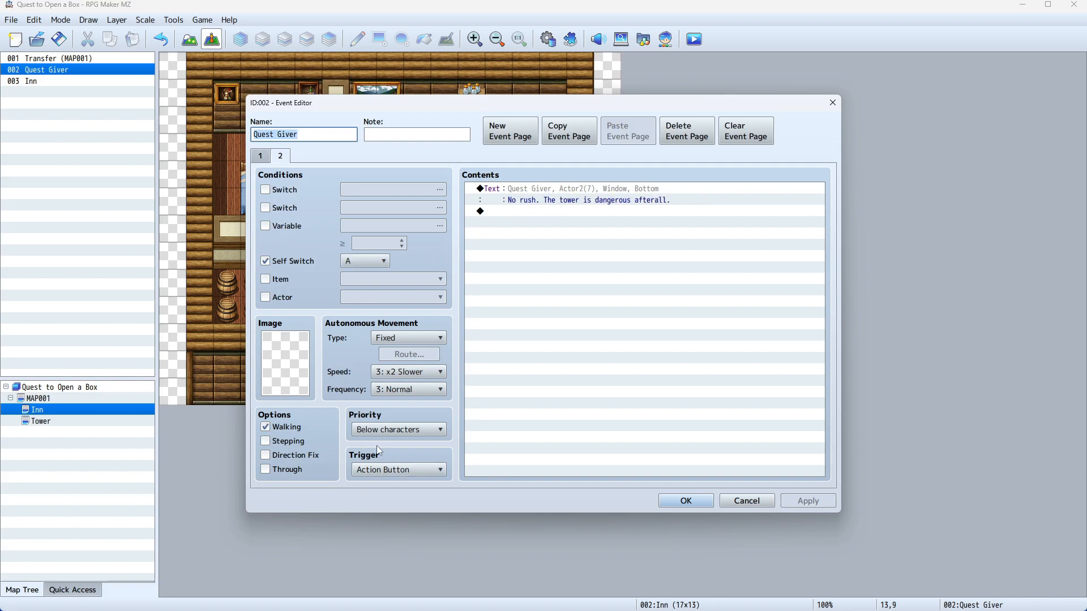
left_click(409, 431)
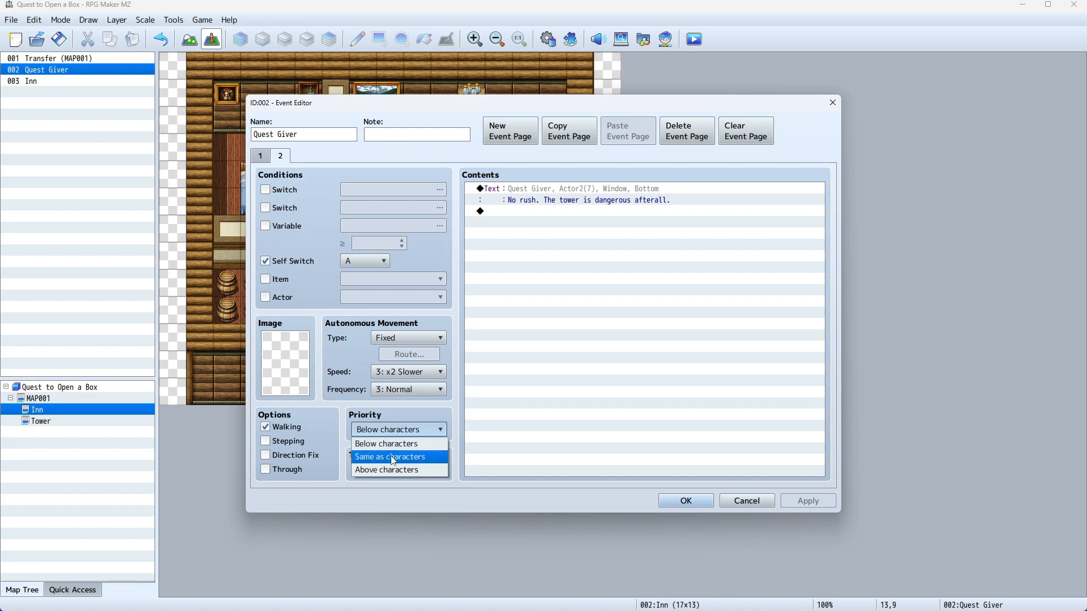
left_click(399, 456)
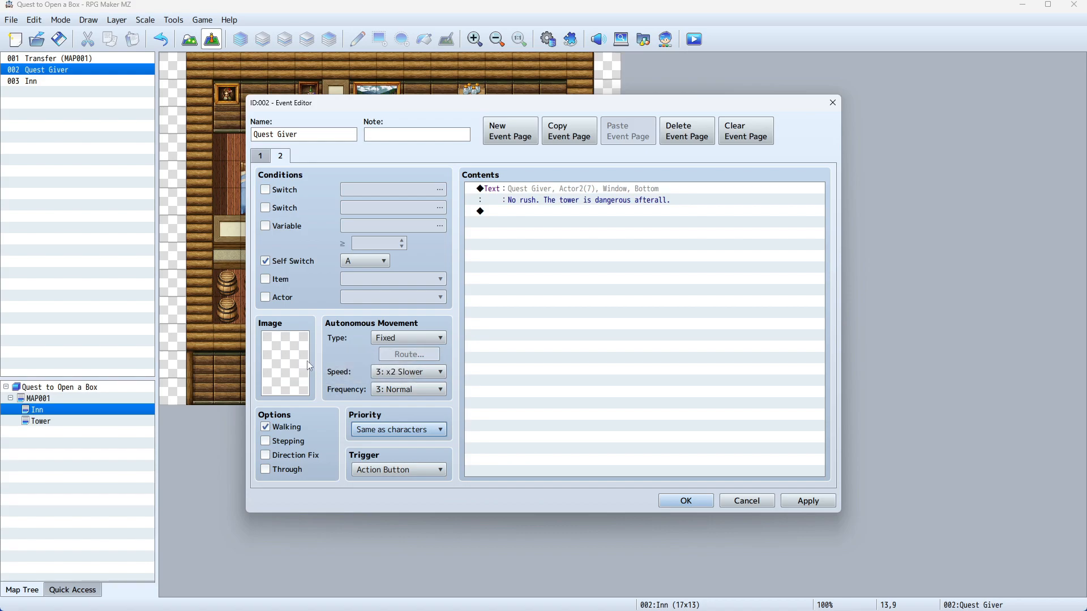
Step: Give page 2 of the Quest Giver event the back-facing, green-cloaked character image from Actor2
double_click(285, 361)
left_click(356, 219)
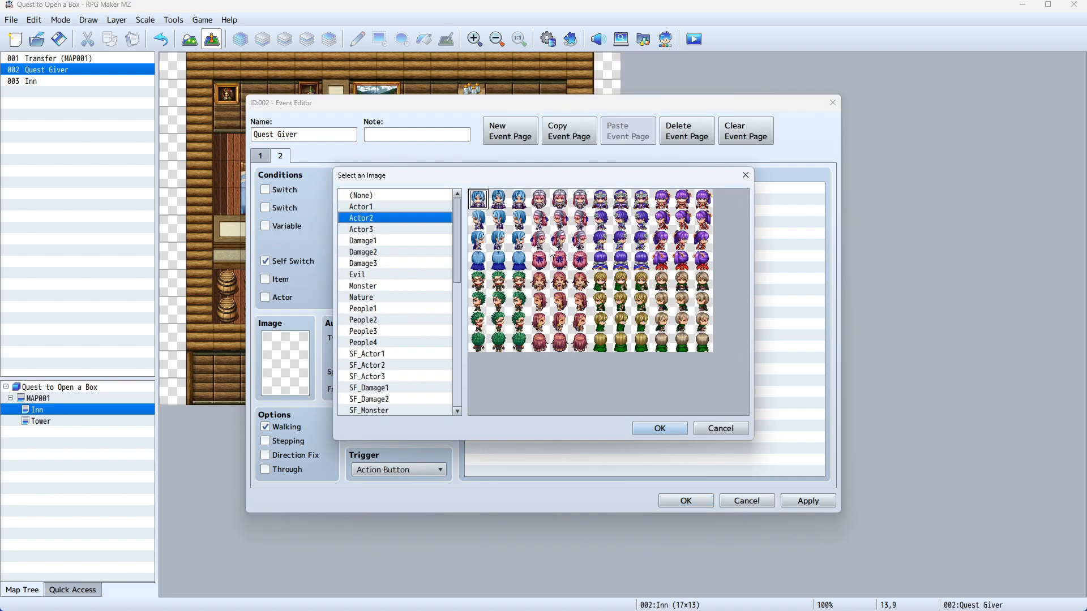
left_click(682, 343)
left_click(660, 429)
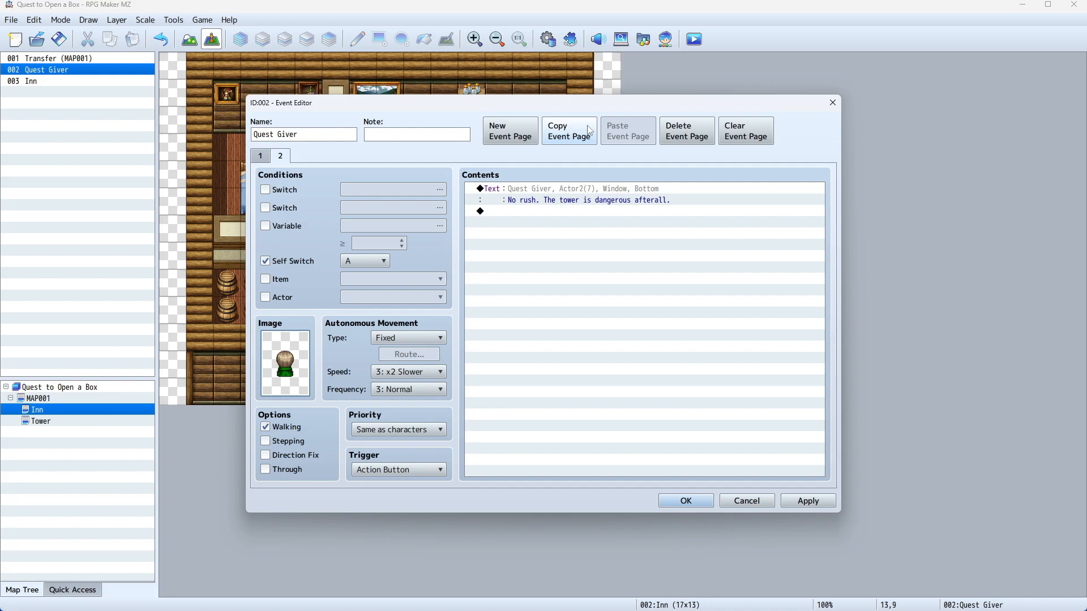
left_click(568, 135)
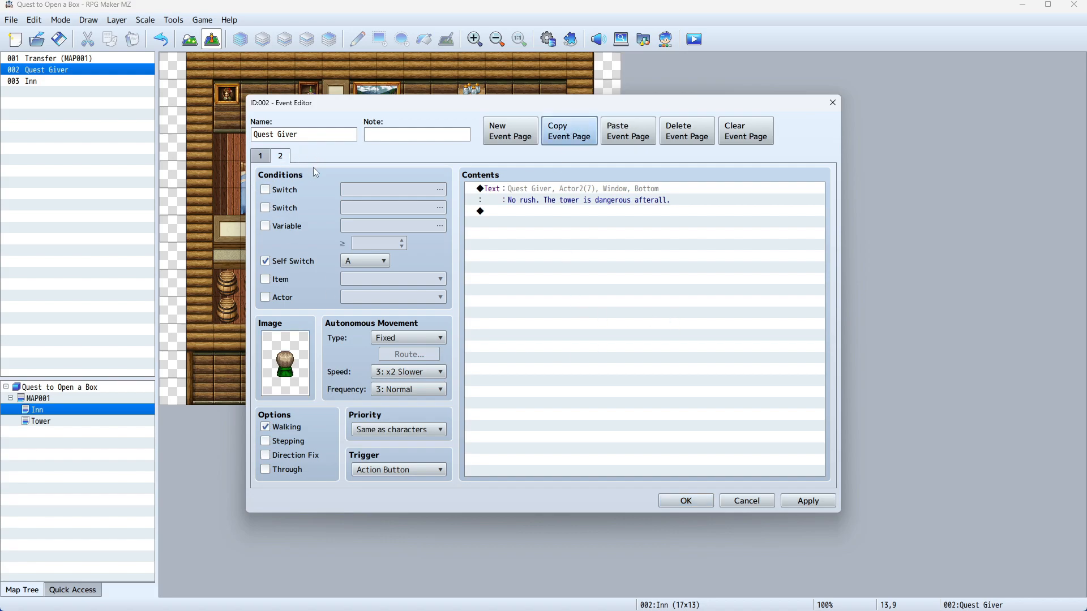
left_click(625, 138)
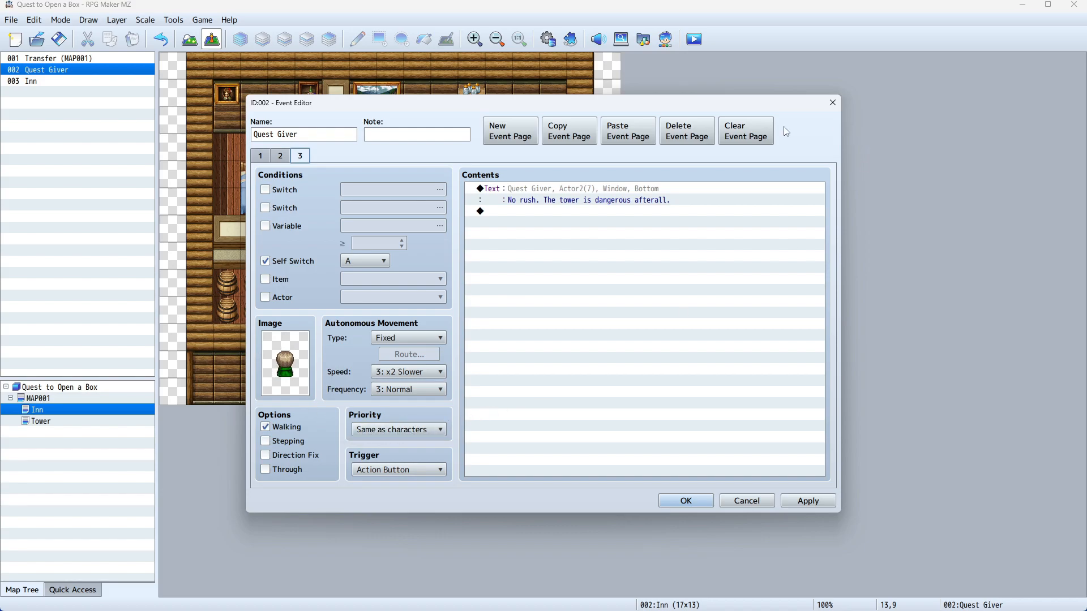
left_click(687, 134)
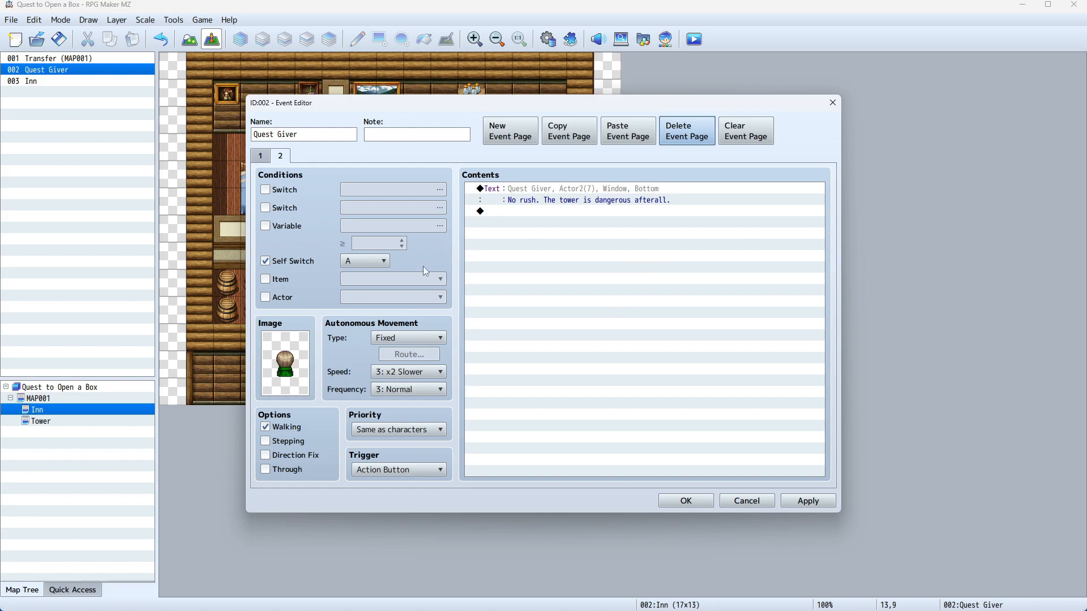
left_click(510, 131)
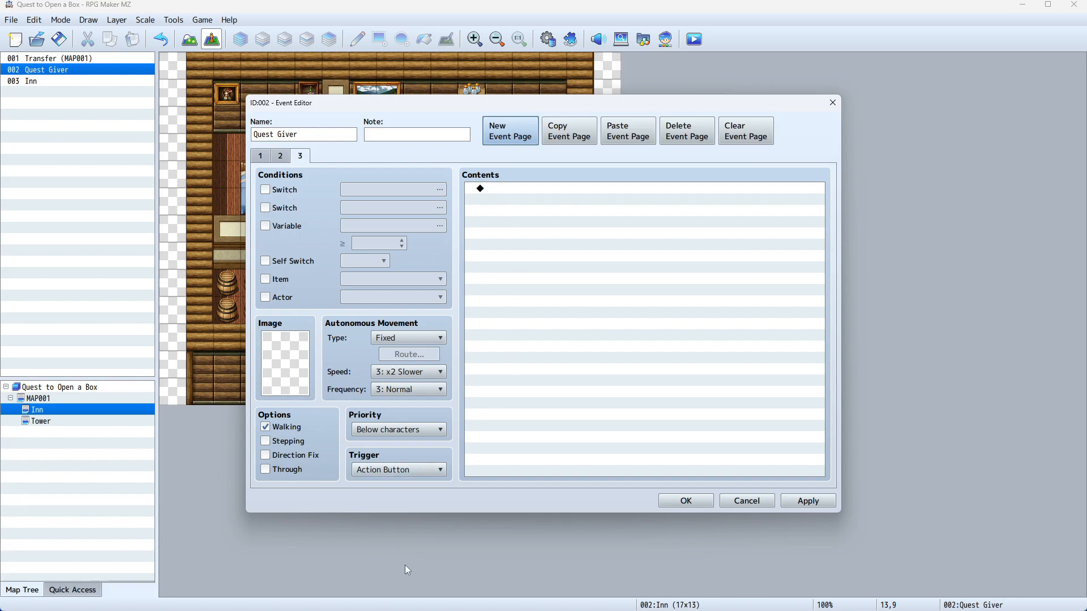
left_click(686, 132)
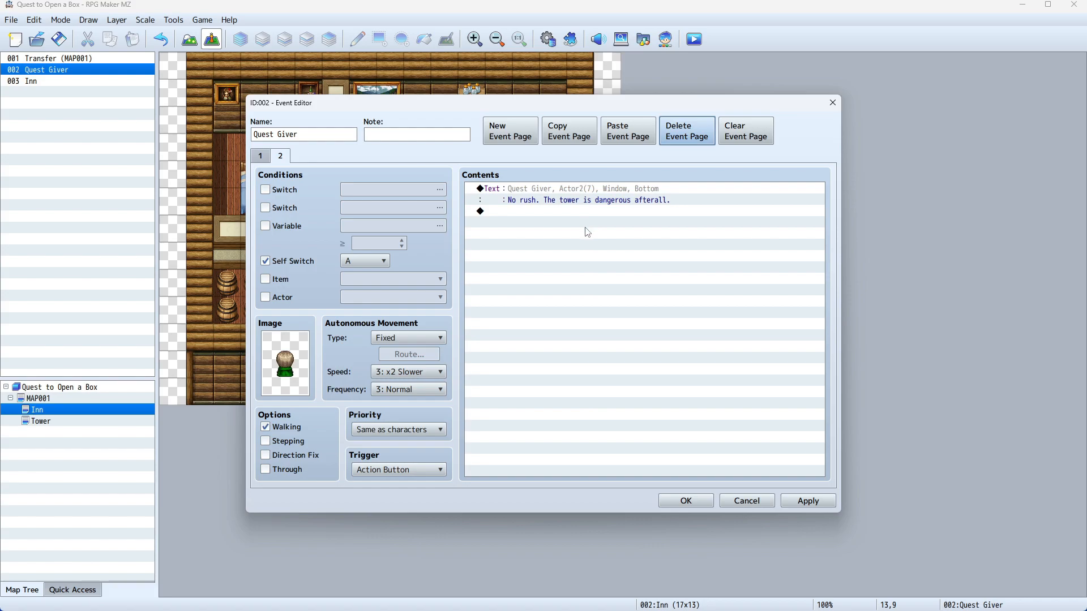
Step: Apply and close the Quest Giver event changes, and save the project
left_click(810, 503)
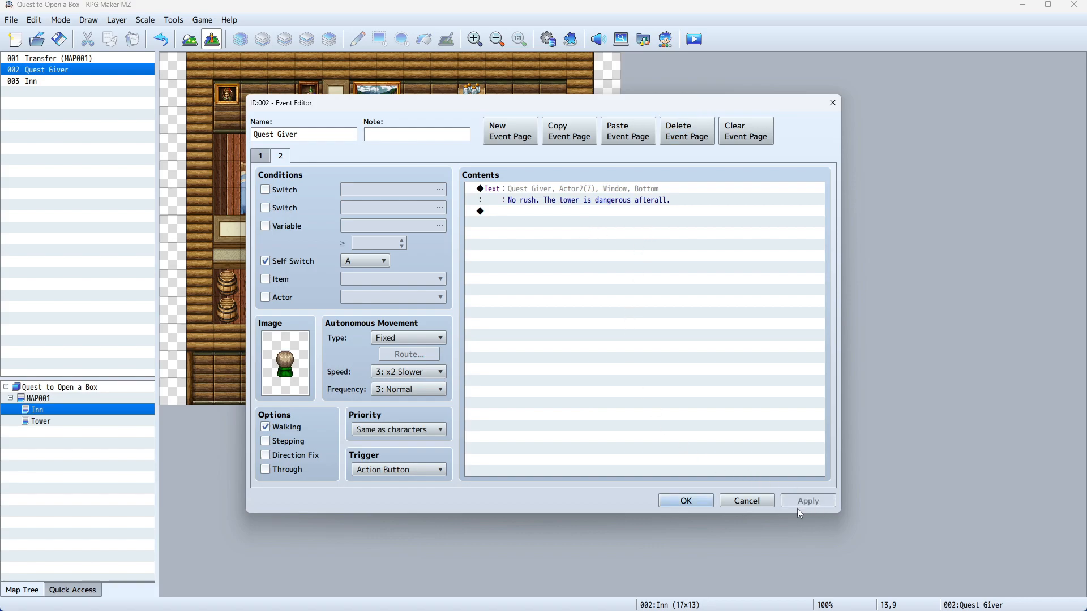
left_click(661, 497)
left_click(59, 39)
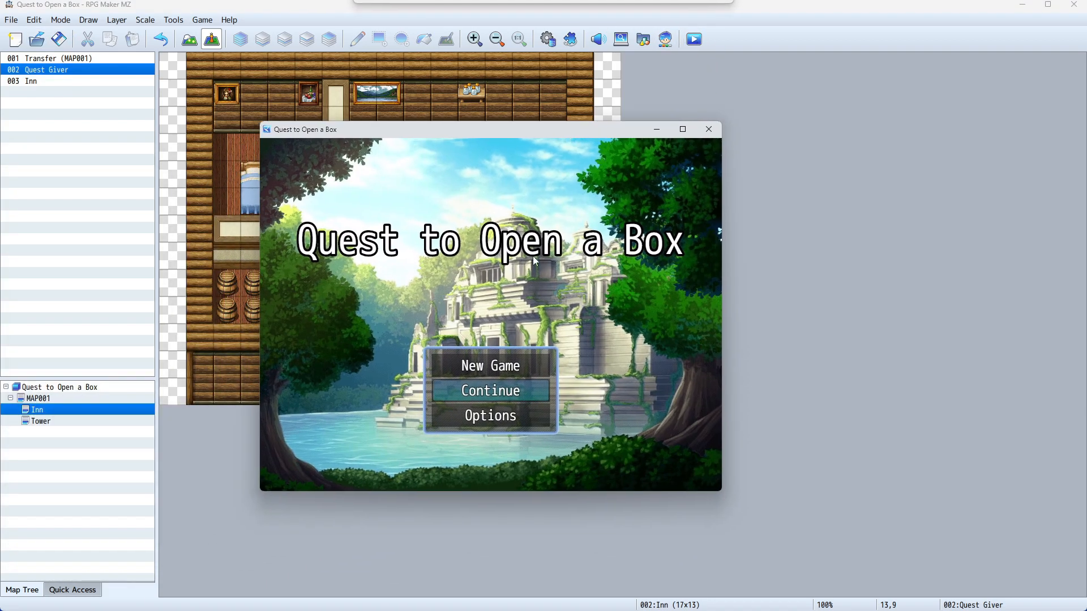
Step: Begin a new game in a playtest, walk the party to the Quest Giver, and play through his first message
left_click(508, 359)
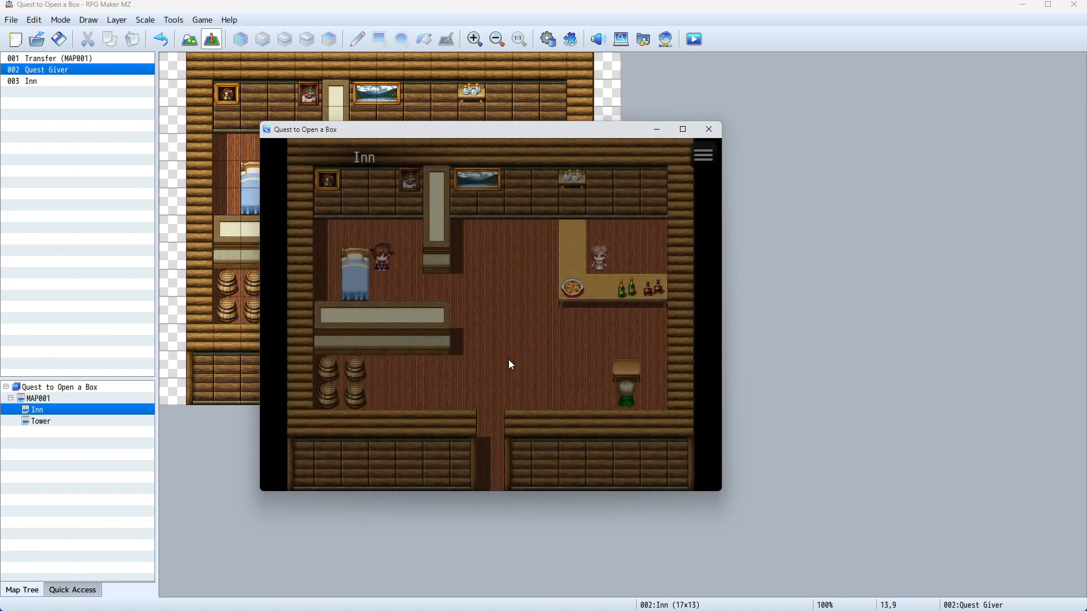
key("Right")
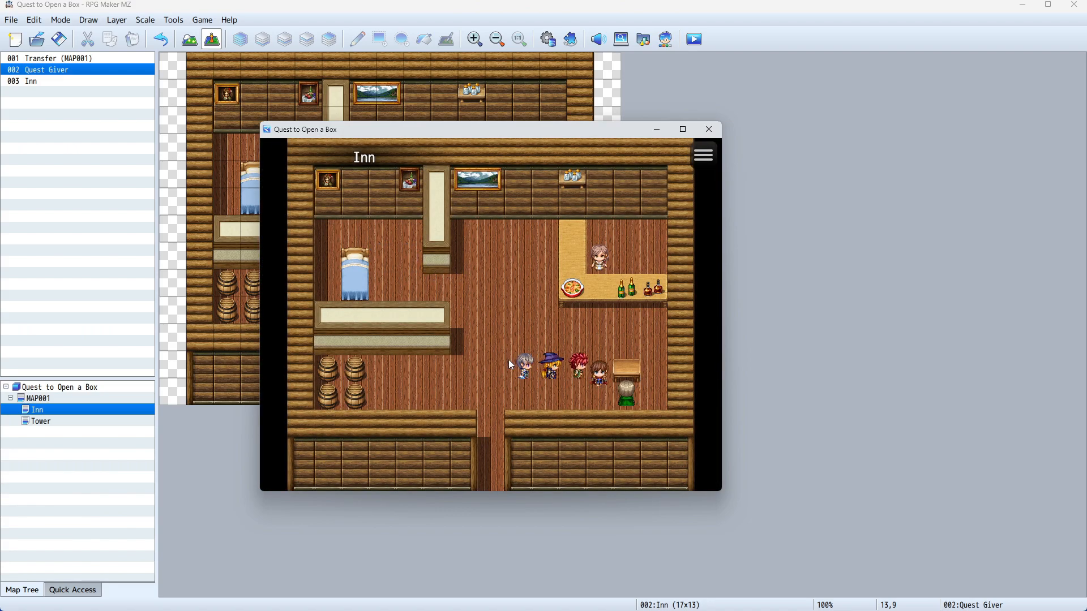
key("Down")
key("Right")
key("space")
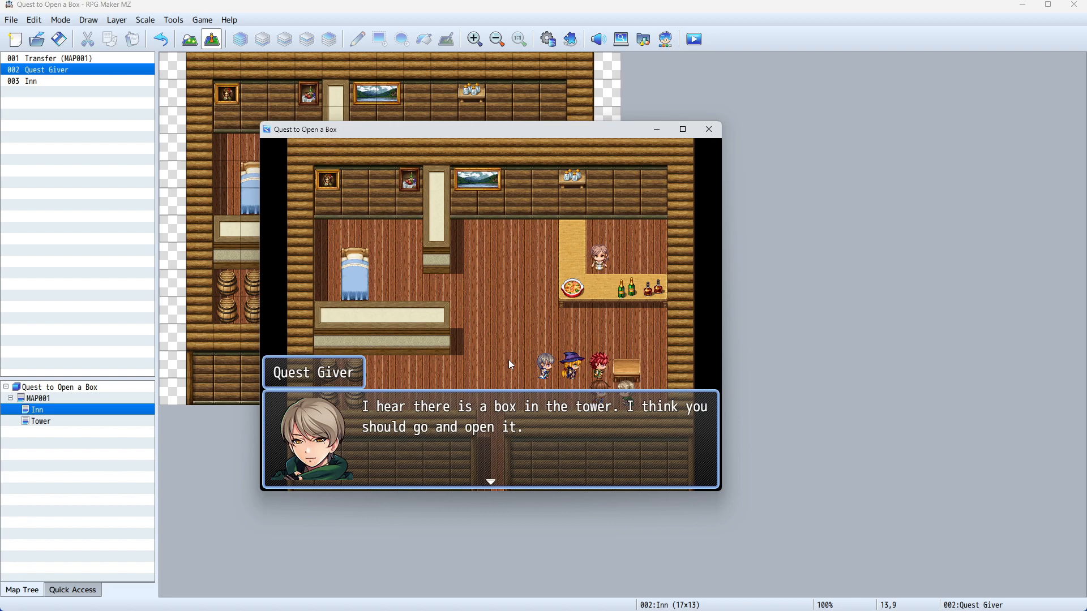
key("space")
Step: Talk to the Quest Giver again to check his message and image on page 2, and close the playtest
key("space")
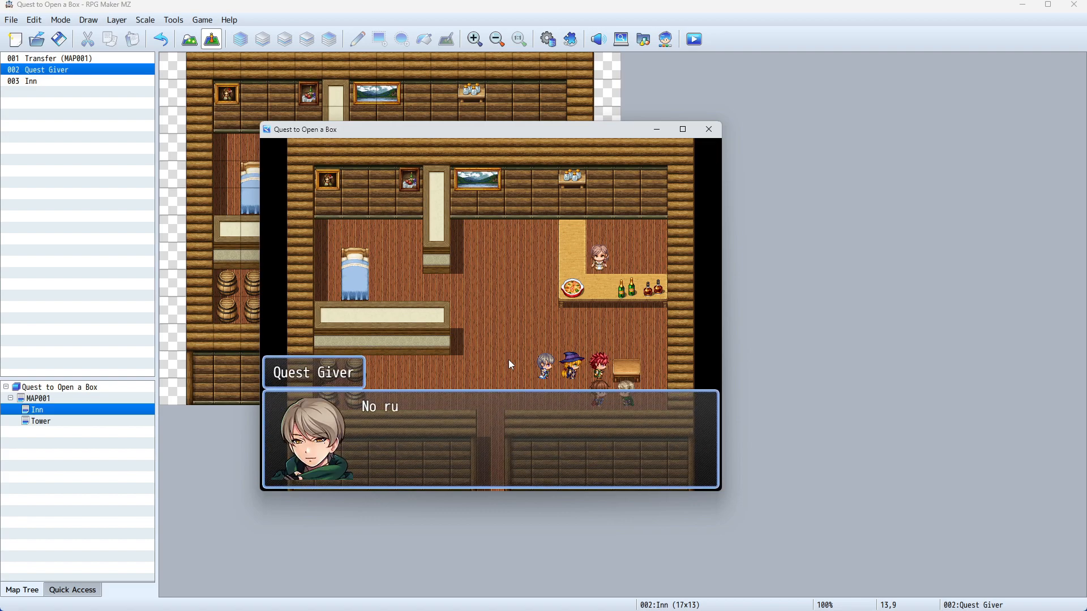
key("space")
key("Right")
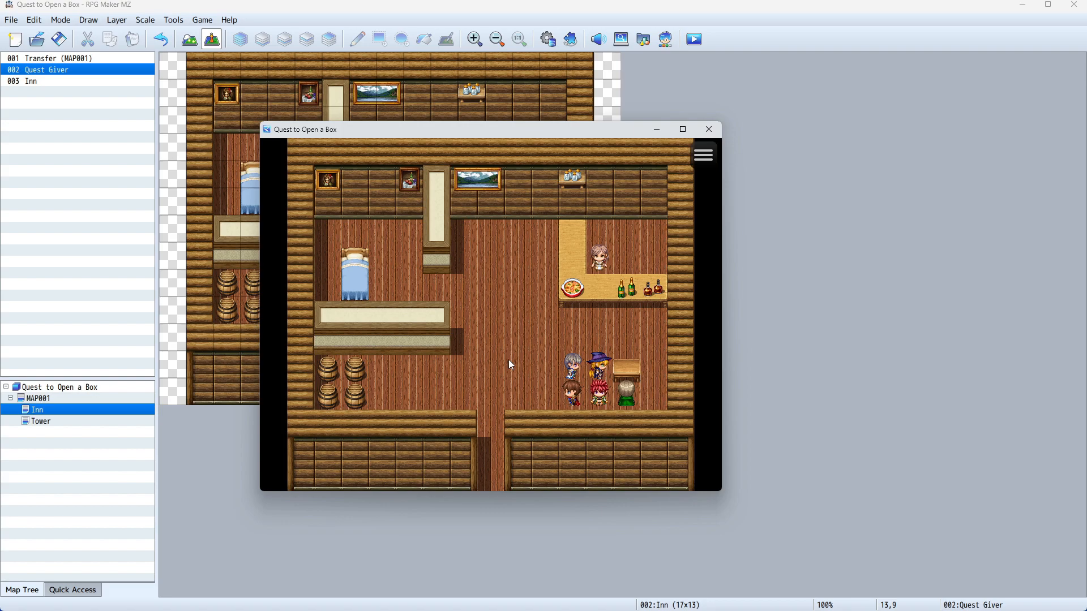
left_click(721, 129)
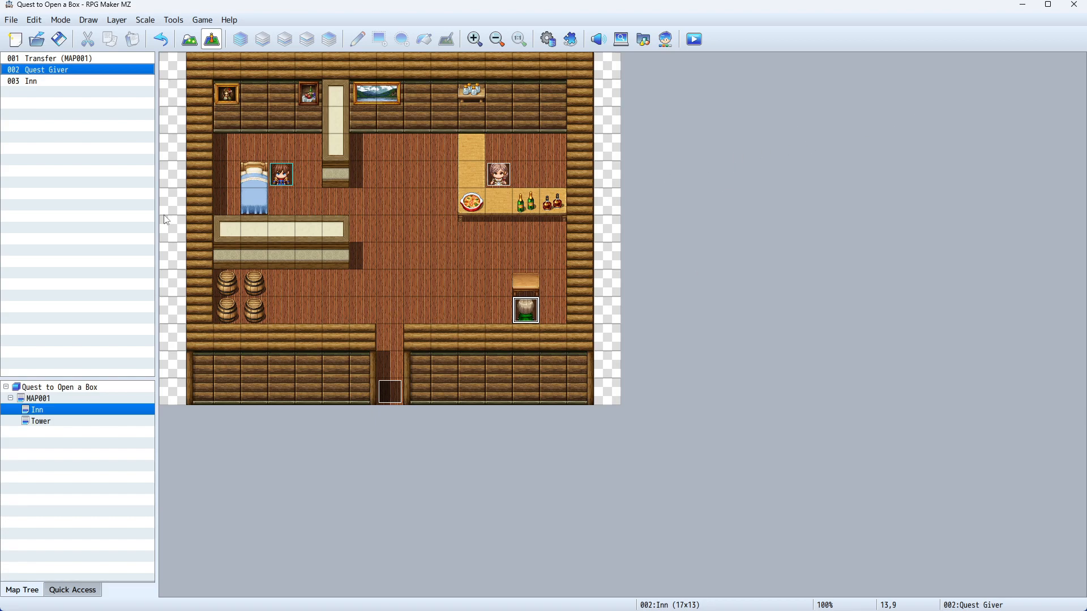
Step: Add a third page to the Quest Giver event with the back-facing, green-cloaked Actor2 image and Same as characters priority
double_click(39, 70)
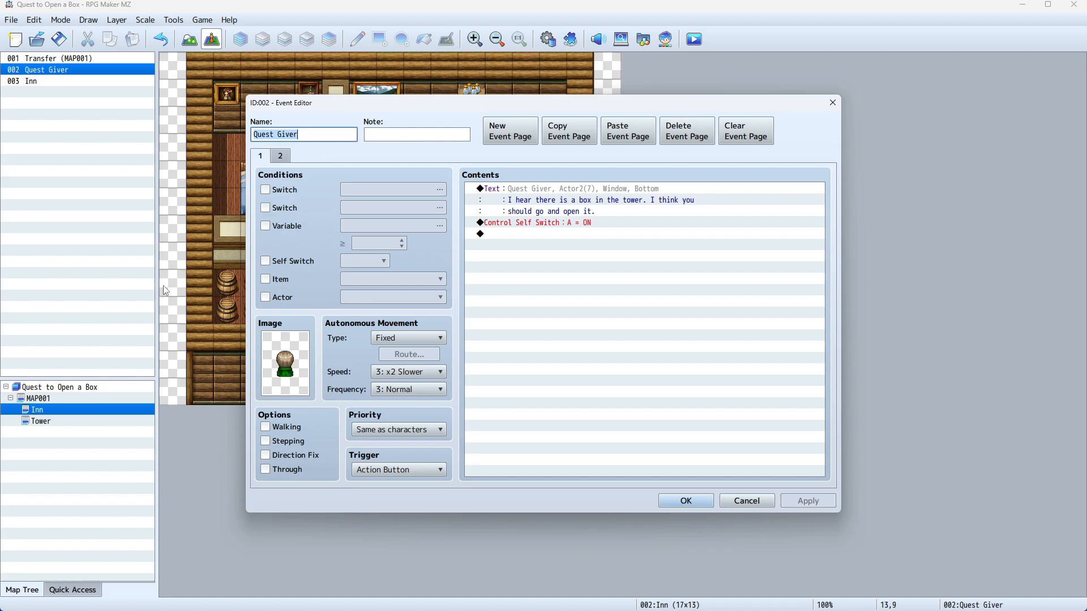
left_click(280, 156)
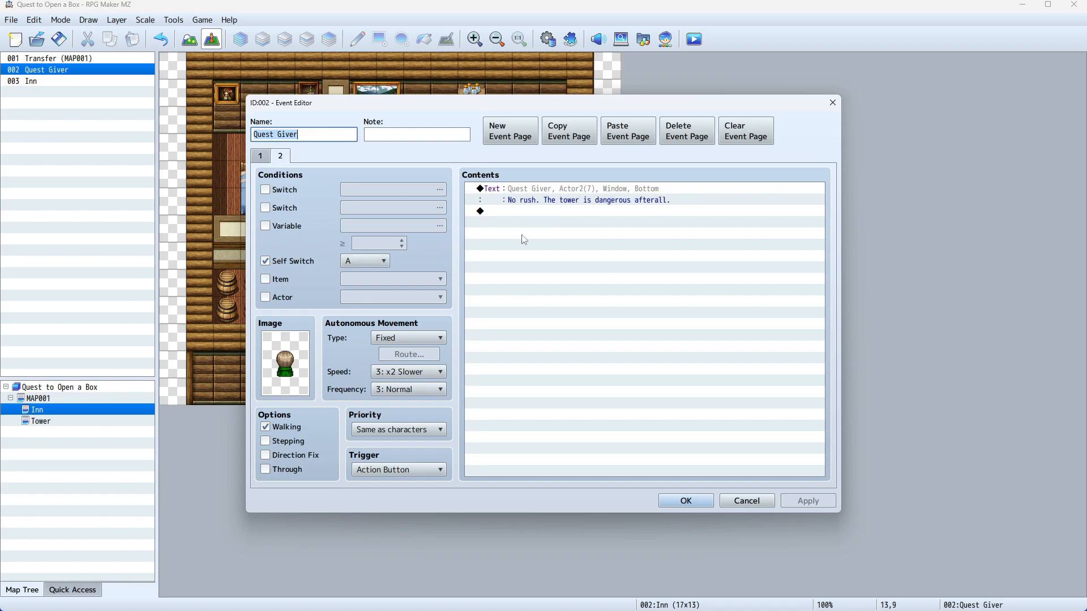
left_click(512, 139)
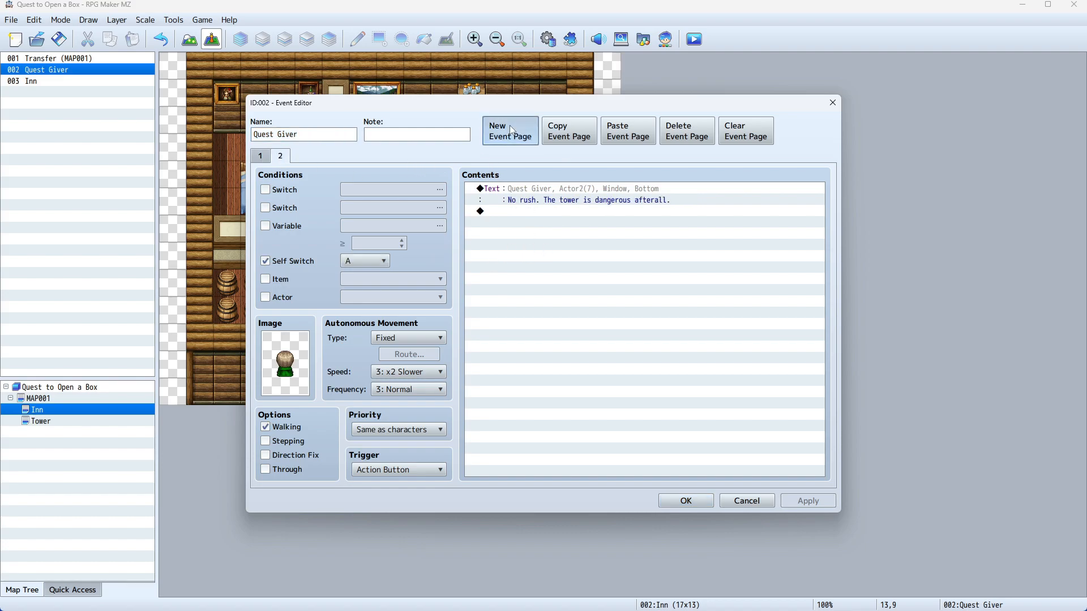
double_click(303, 362)
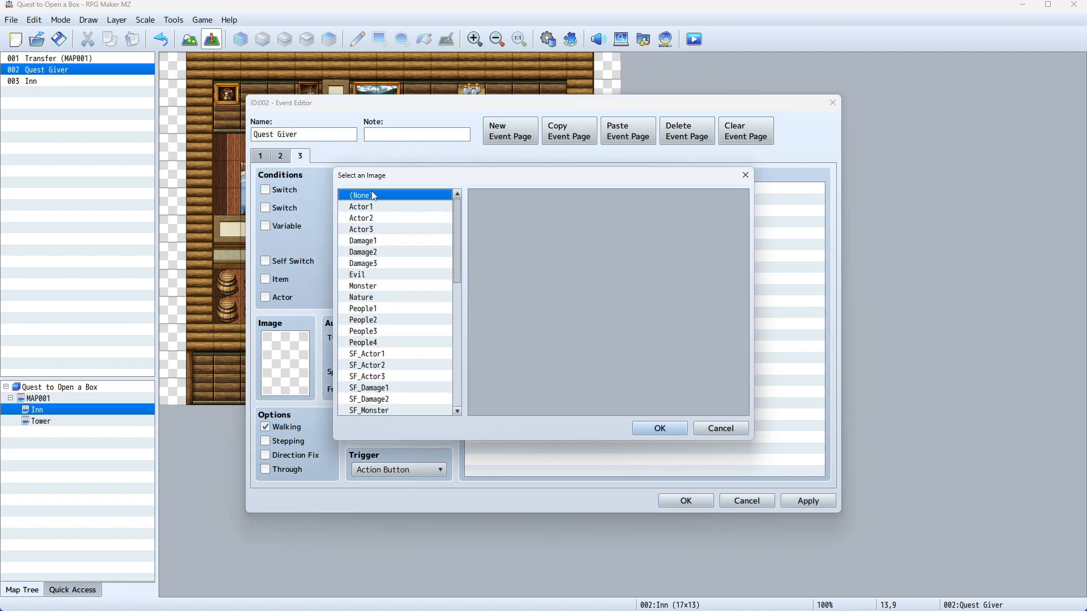
left_click(376, 221)
left_click(682, 341)
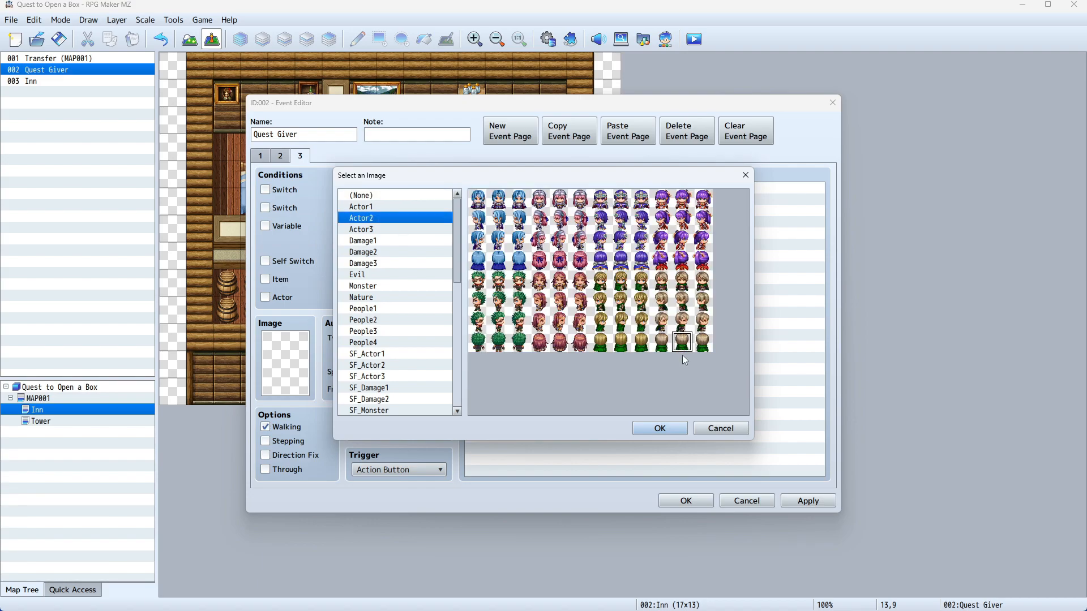
left_click(660, 429)
left_click(438, 430)
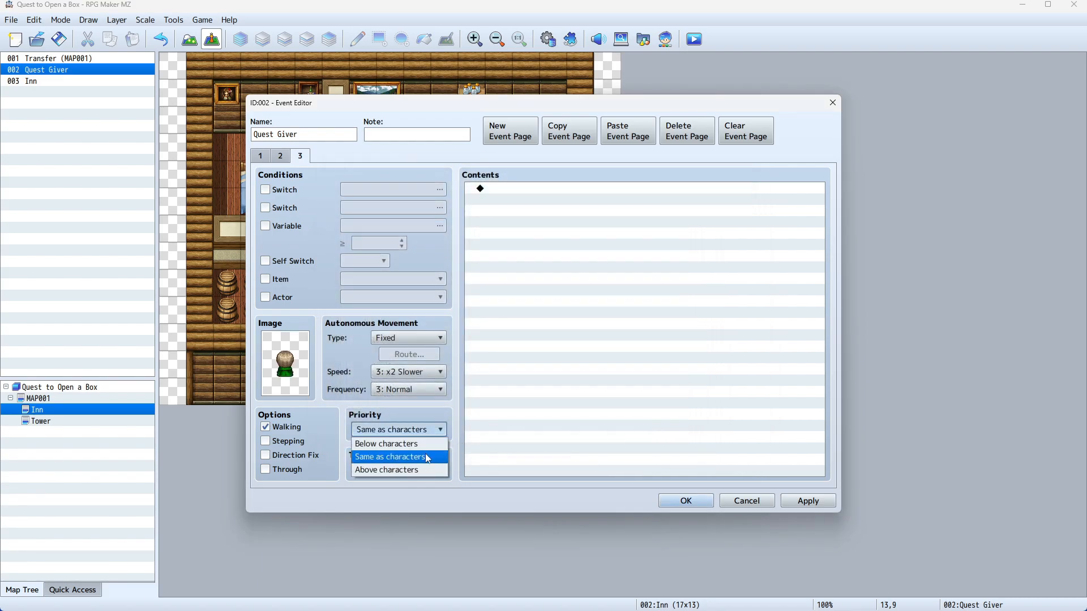
left_click(430, 454)
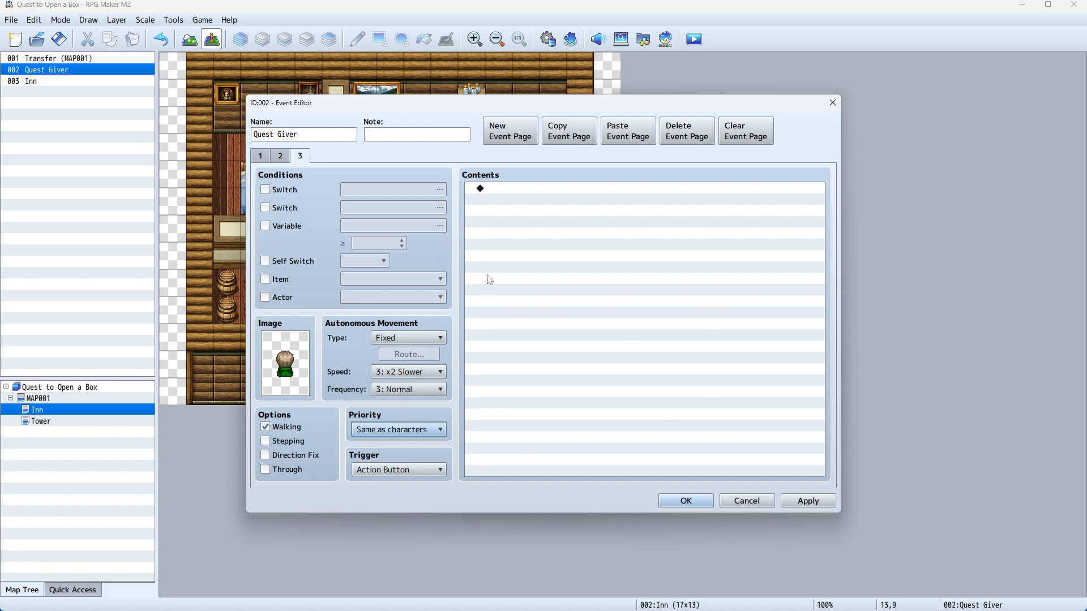
Step: Copy the text command from page 2 of the Quest Giver event into the contents of page 3
double_click(505, 192)
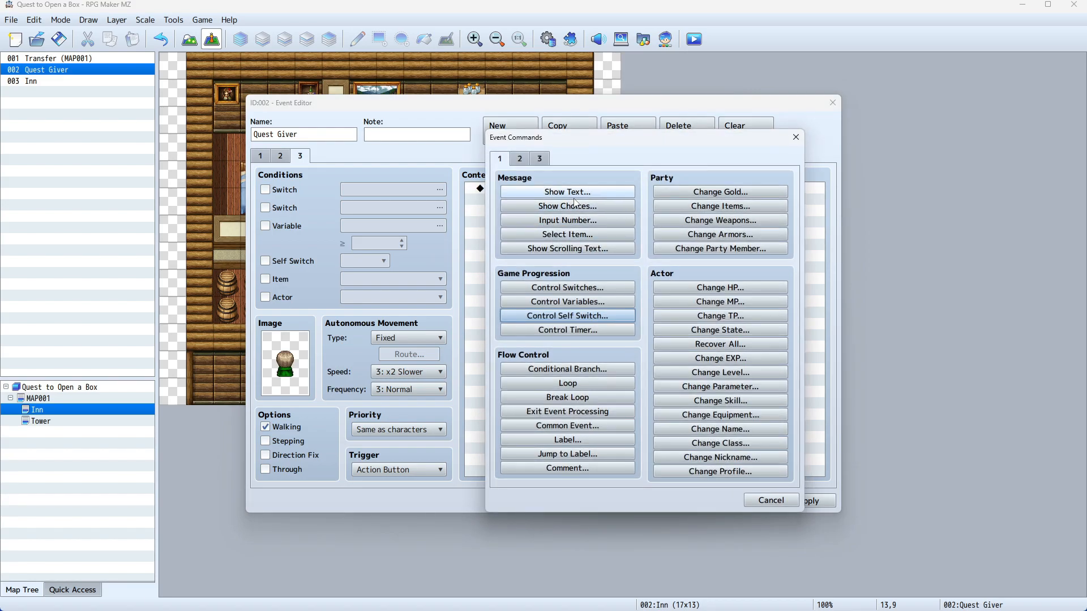
left_click(778, 502)
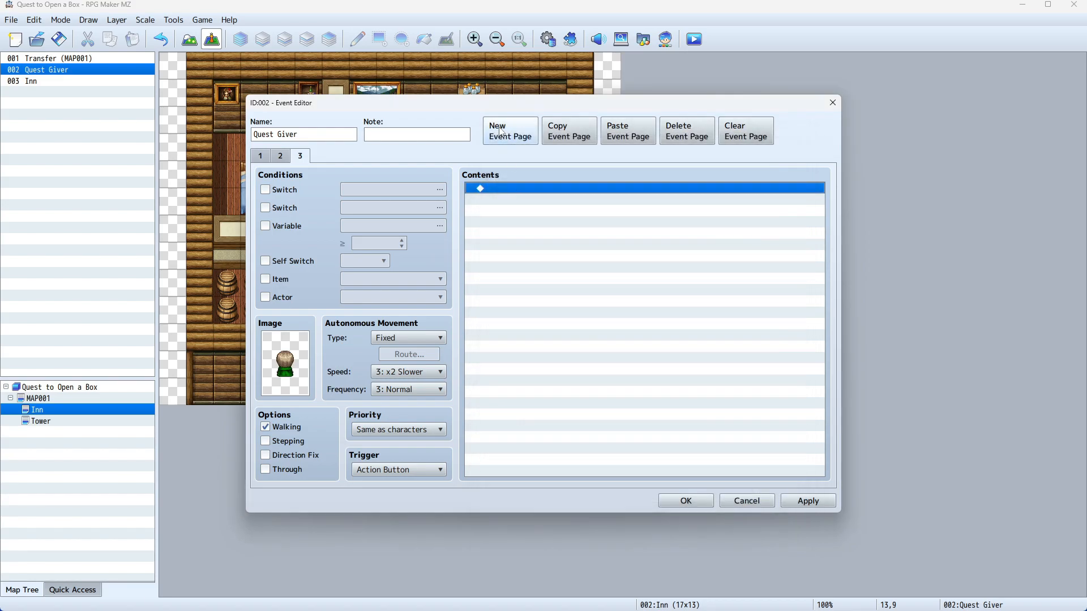
left_click(280, 156)
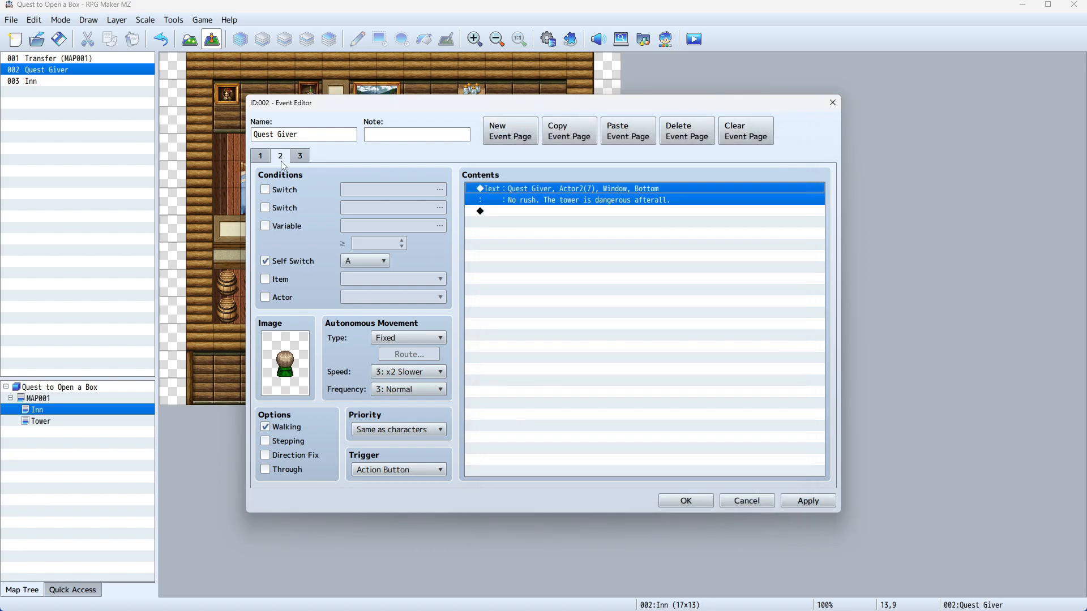
right_click(521, 194)
left_click(558, 249)
left_click_drag(566, 105, 567, 107)
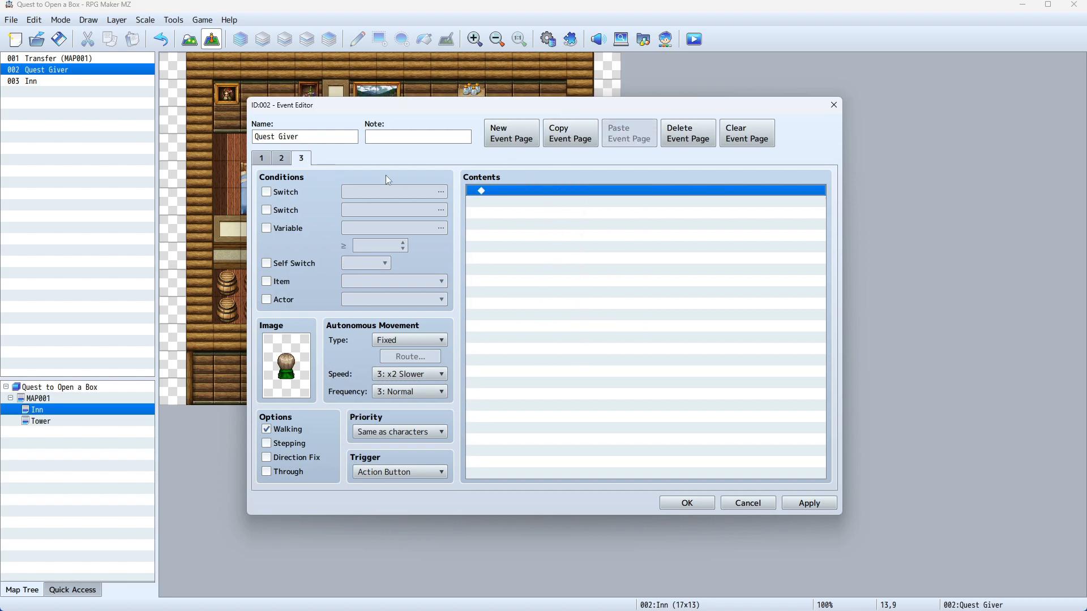
right_click(507, 192)
left_click(553, 266)
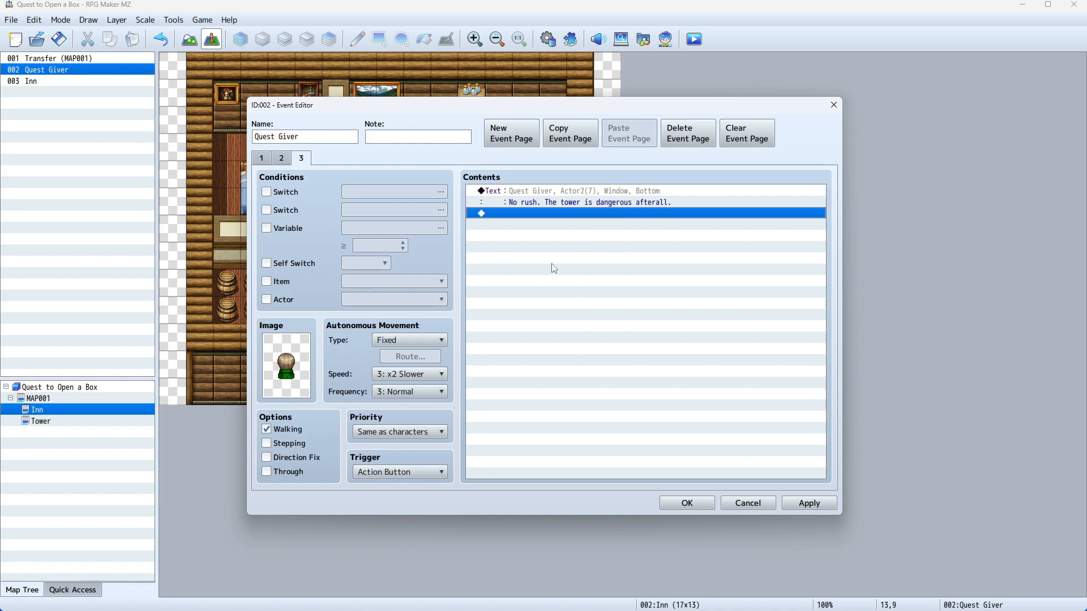
Step: Change the page 3 message to "I see you opened the box. Good job." and select the empty line below it
right_click(534, 191)
left_click(552, 209)
left_click_drag(715, 293, 432, 302)
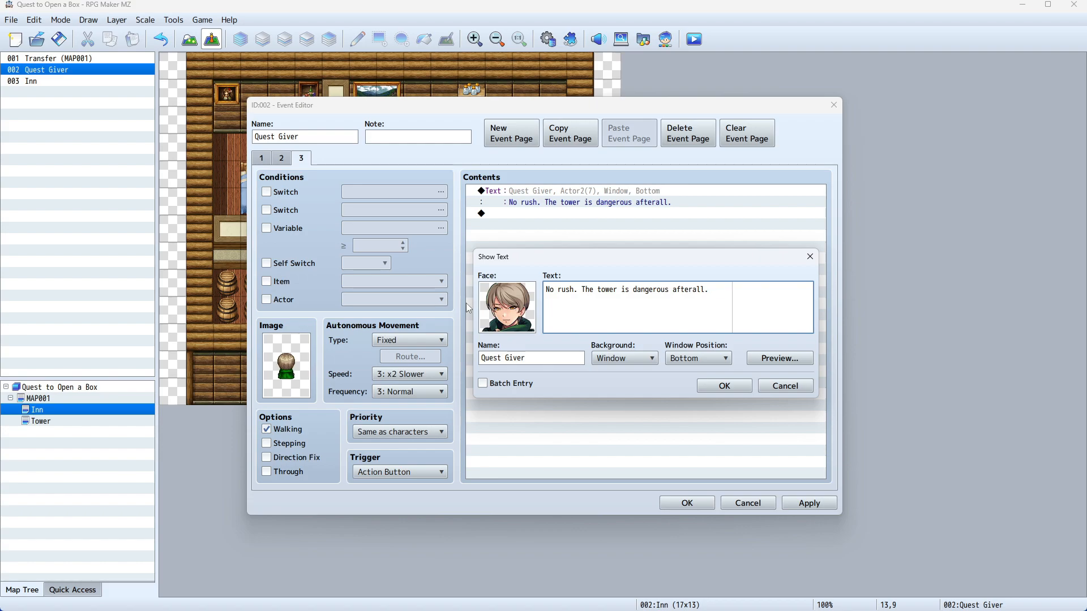
key("BackSpace")
key("BackSpace")
key("BackSpace")
key("BackSpace")
key("BackSpace")
key("BackSpace")
key("BackSpace")
key("BackSpace")
key("BackSpace")
key("BackSpace")
key("BackSpace")
key("BackSpace")
key("BackSpace")
key("BackSpace")
key("BackSpace")
key("BackSpace")
key("BackSpace")
key("BackSpace")
key("BackSpace")
key("BackSpace")
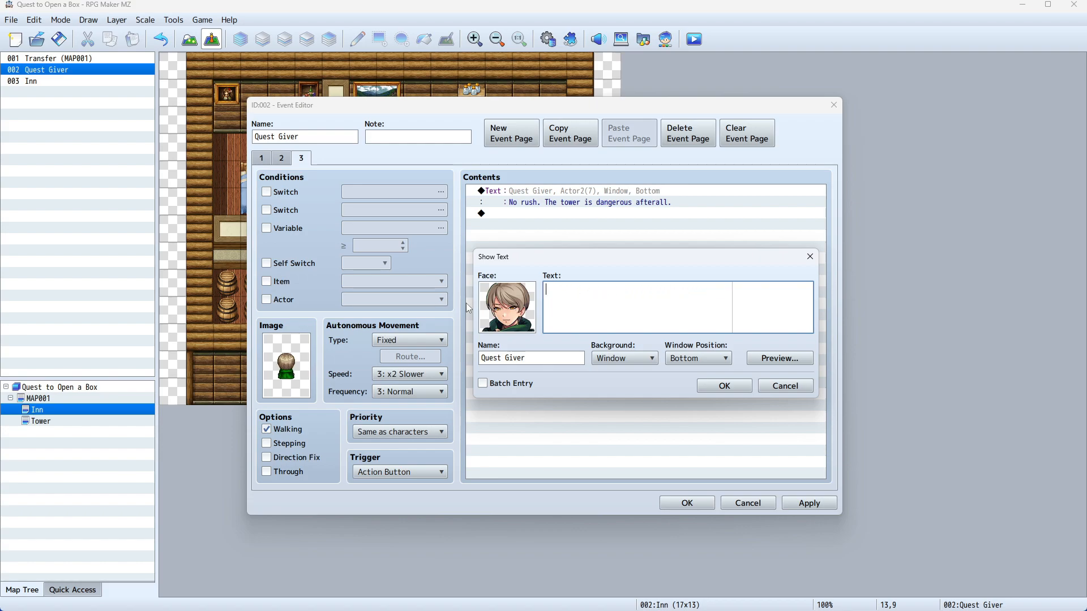
type("I see you opened the box.  Good job.")
left_click(725, 387)
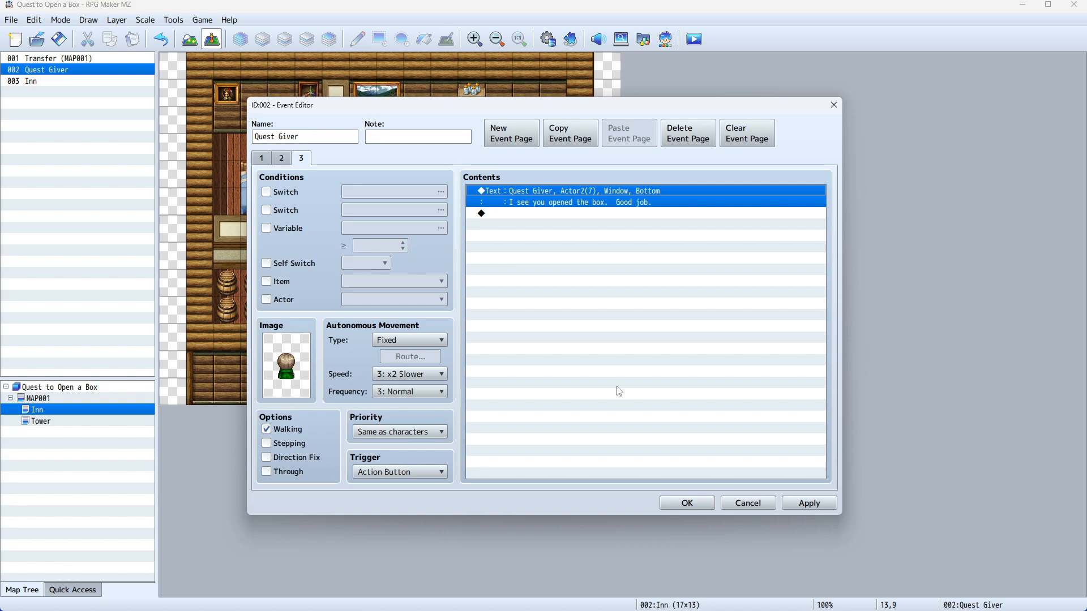
left_click(494, 215)
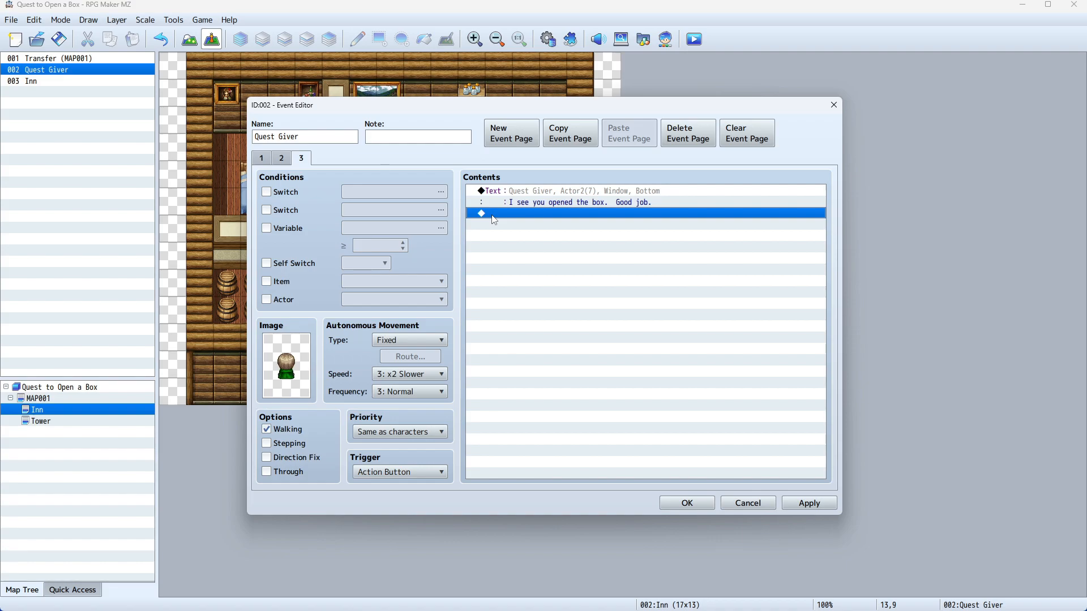
double_click(494, 216)
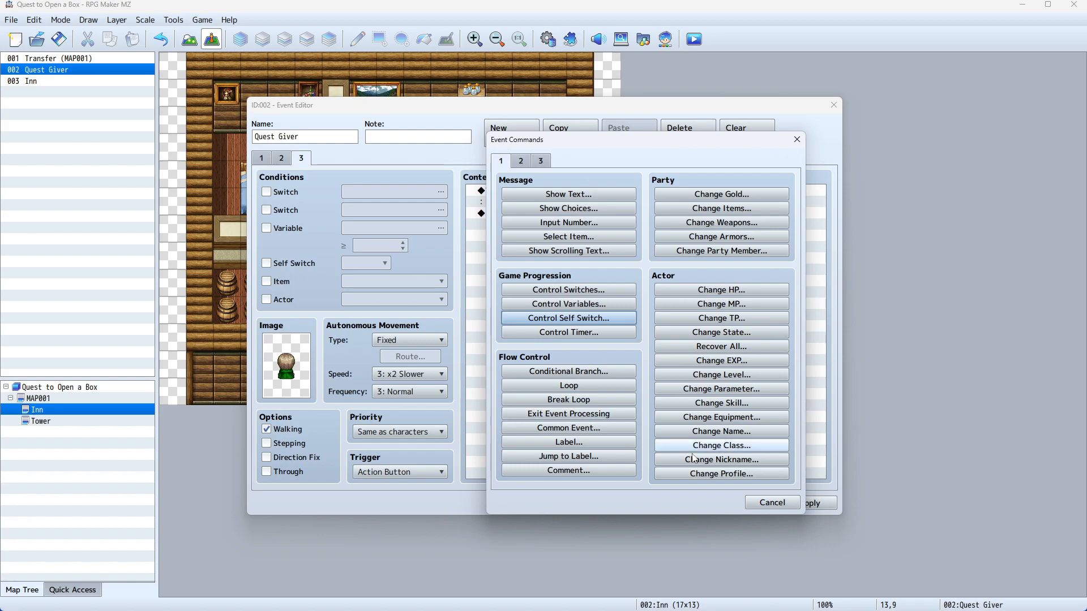
left_click(522, 164)
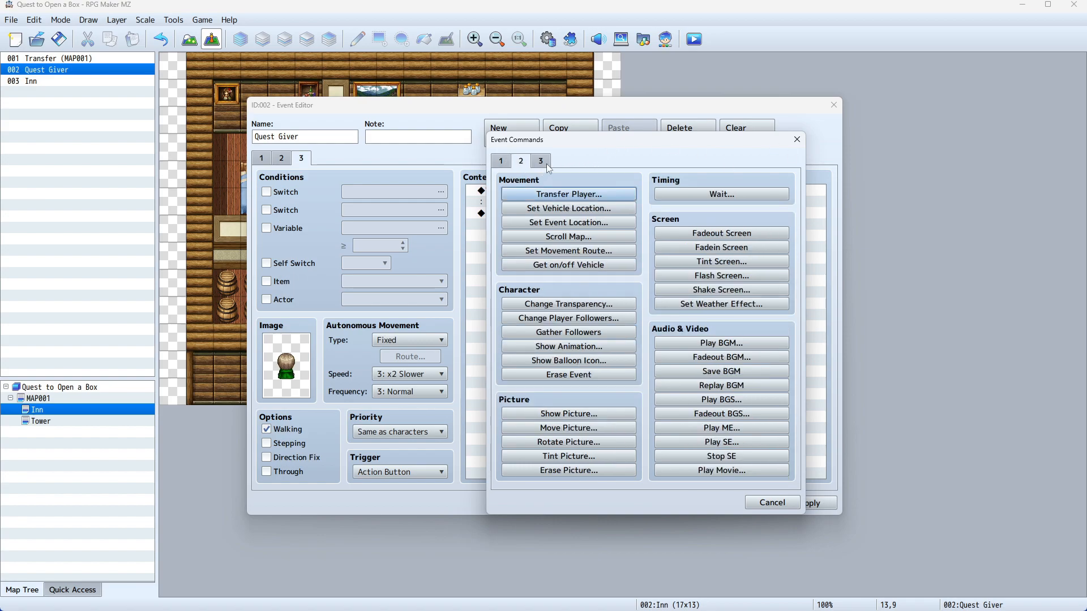
left_click(542, 162)
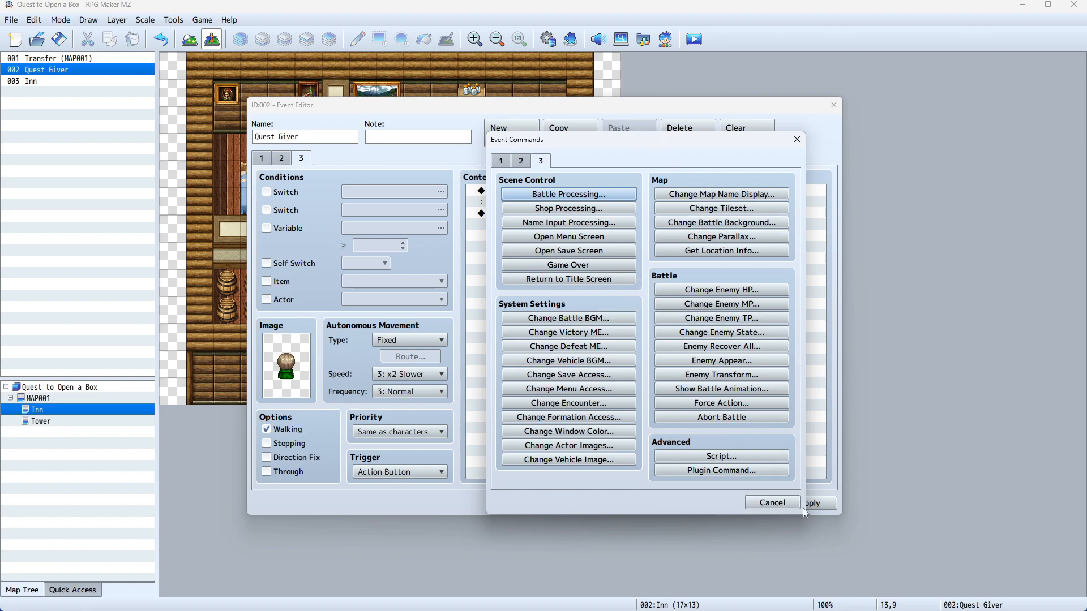
left_click(772, 504)
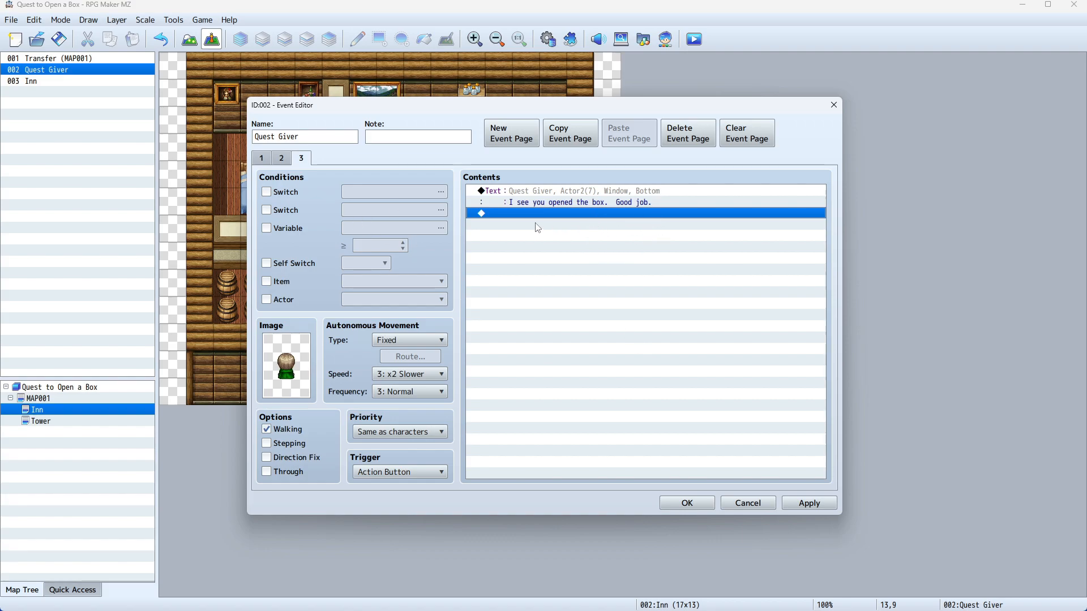
Step: Add a Fadeout Screen command after the message on page 3 of the Quest Giver event
double_click(497, 215)
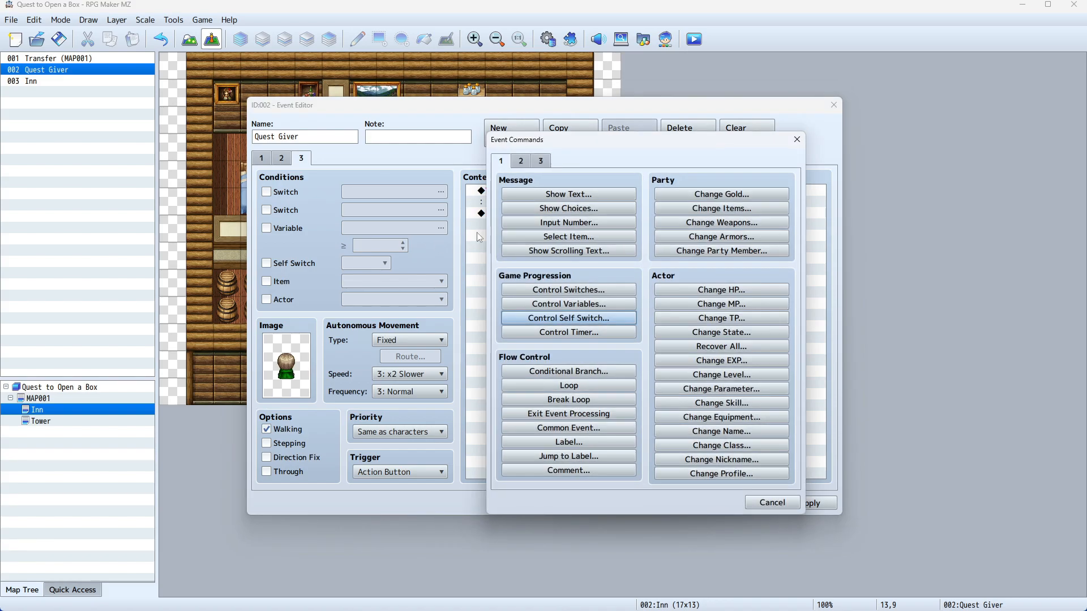
left_click(520, 161)
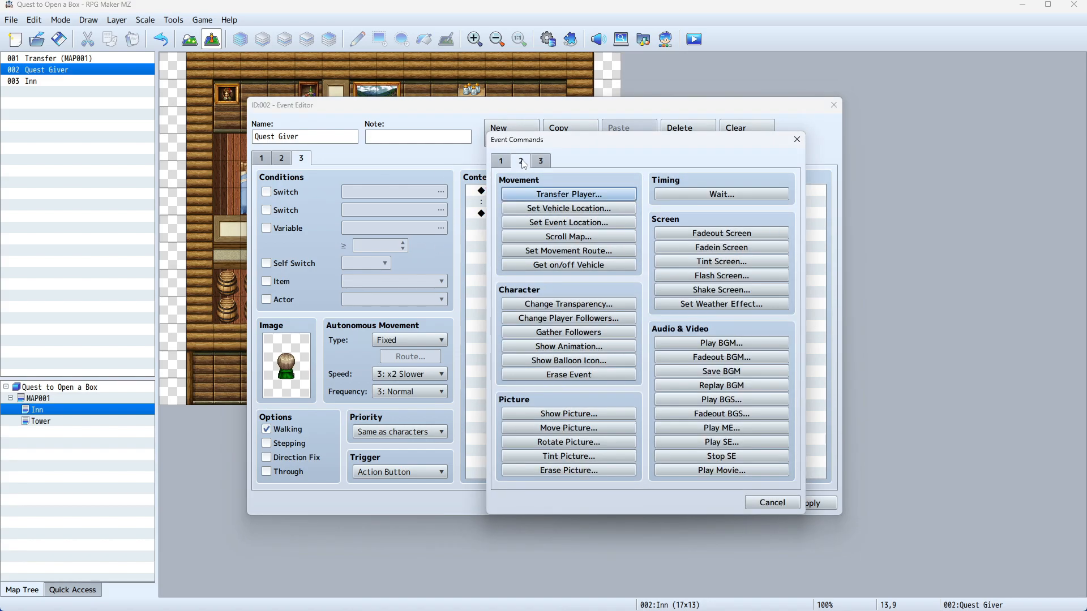
left_click(759, 237)
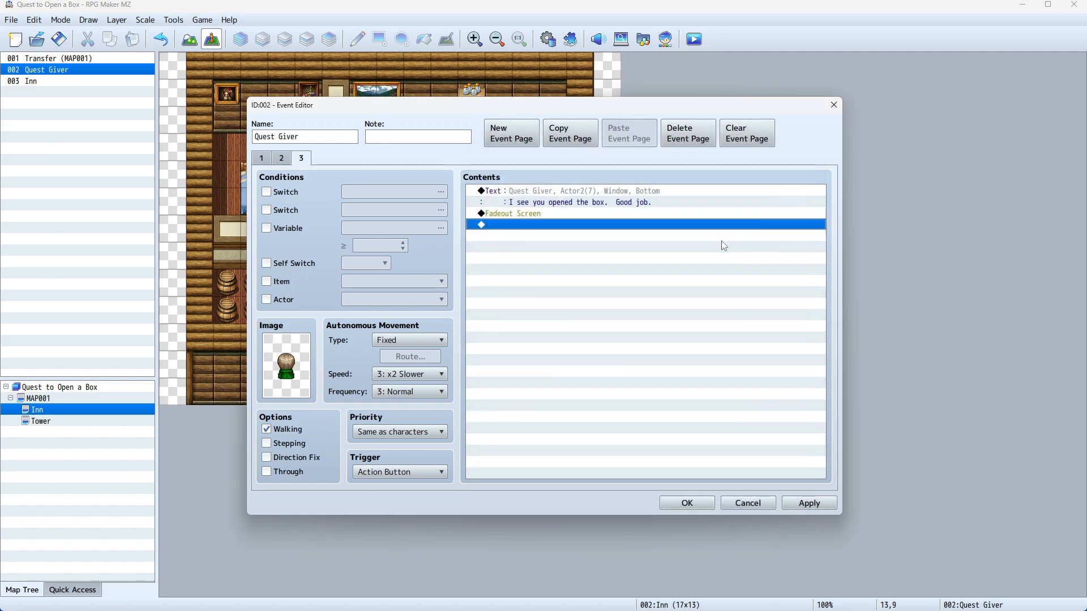
Step: Add a Show Text command reading "You have completed the quest. You will now be returned to the main menu." on two lines, without face or name
double_click(503, 226)
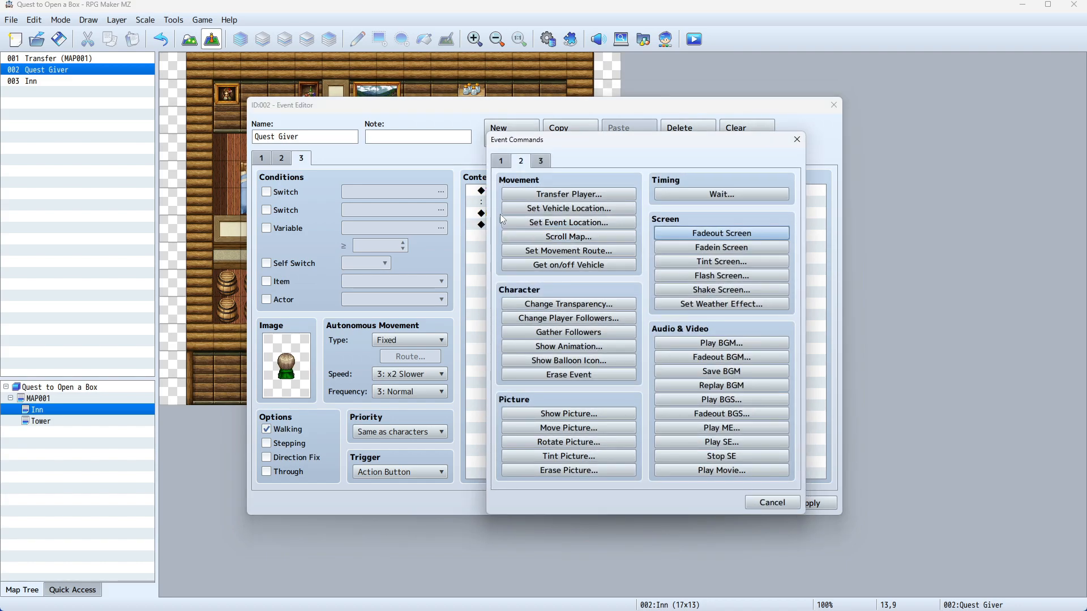
left_click(501, 163)
left_click(566, 194)
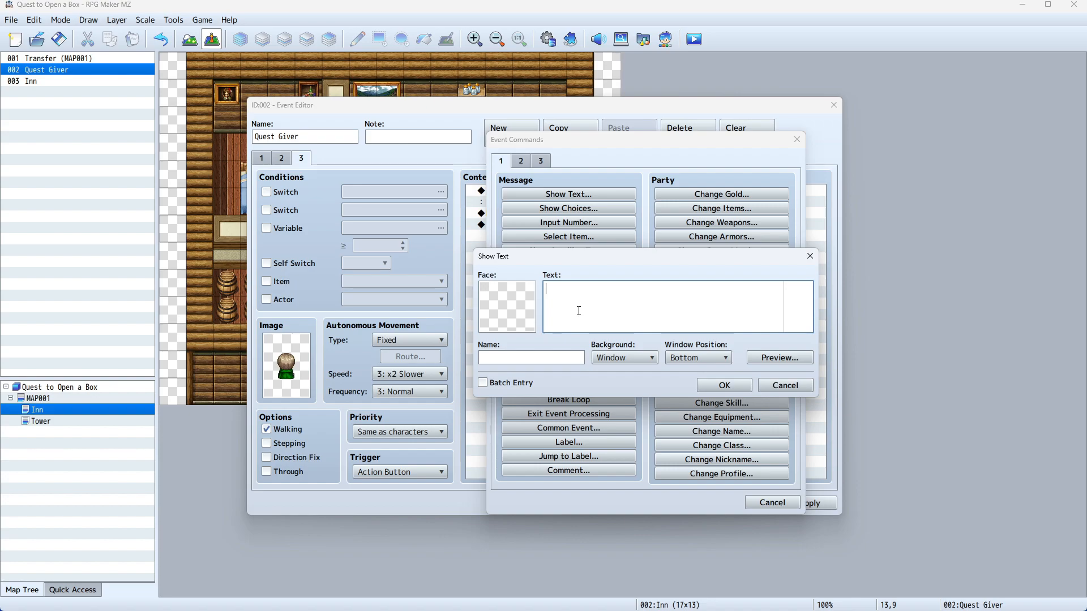
type("You have completed the quest. You will no")
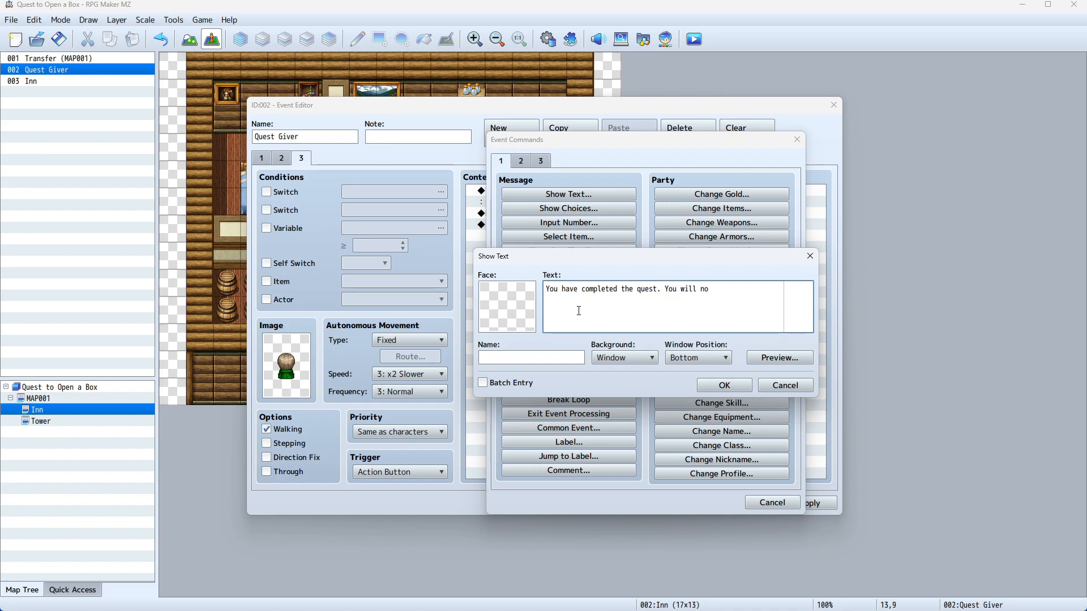
type("w be returned")
key("Return")
type("to the main menu.")
left_click(724, 385)
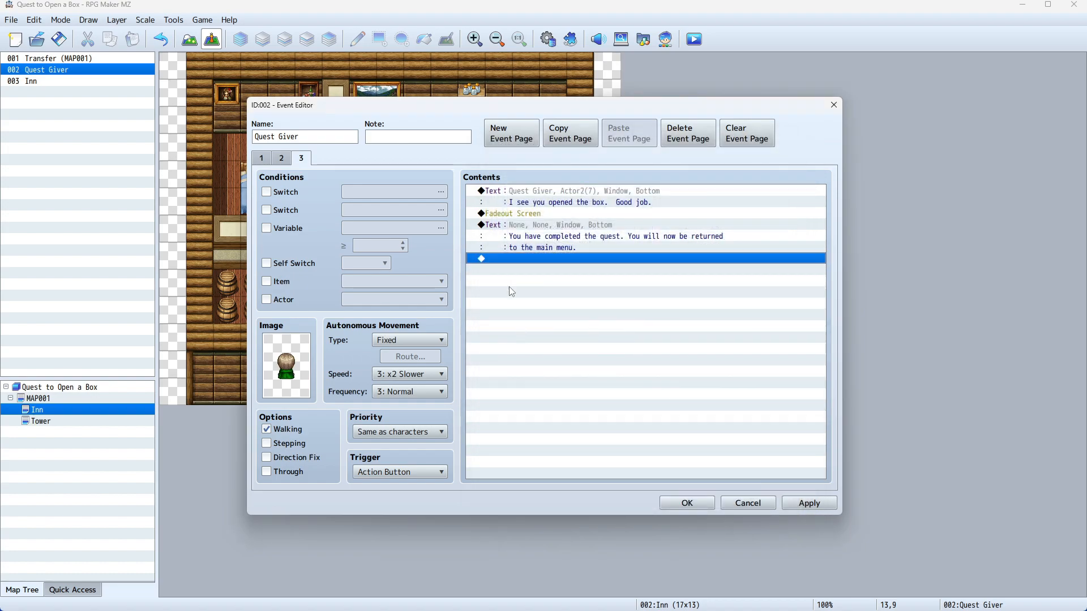
Step: Add a Return to Title Screen command at the end of page 3 and accept the Quest Giver event
double_click(507, 260)
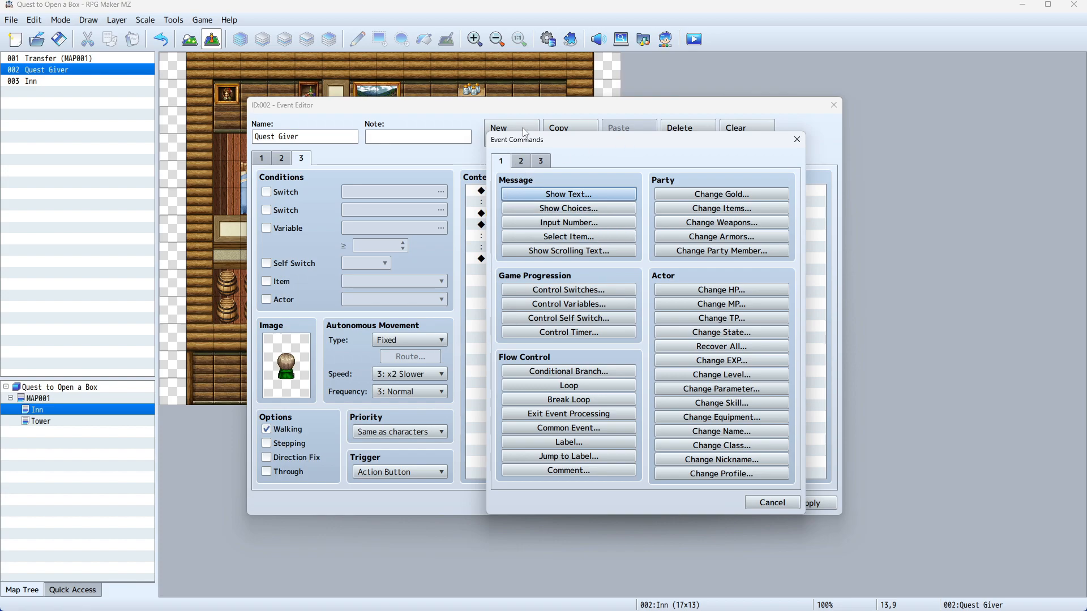
left_click(540, 161)
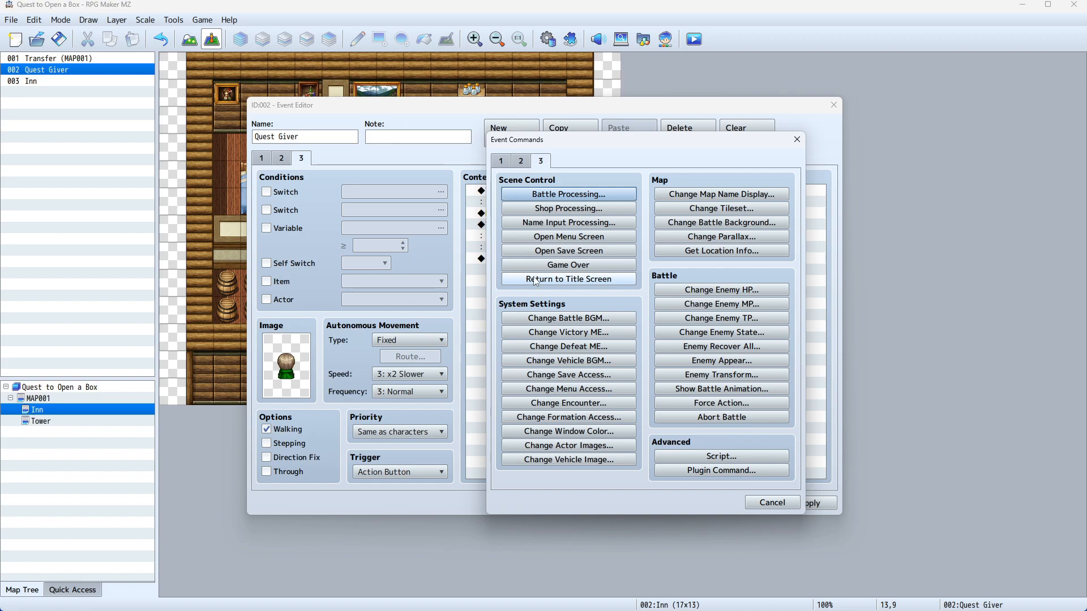
left_click(554, 282)
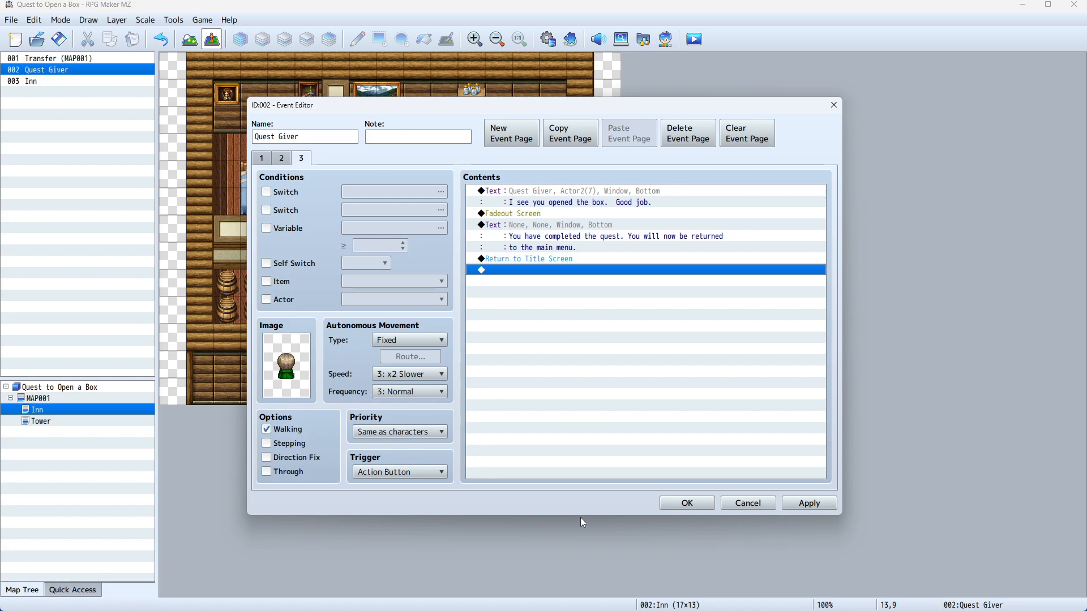
left_click(687, 503)
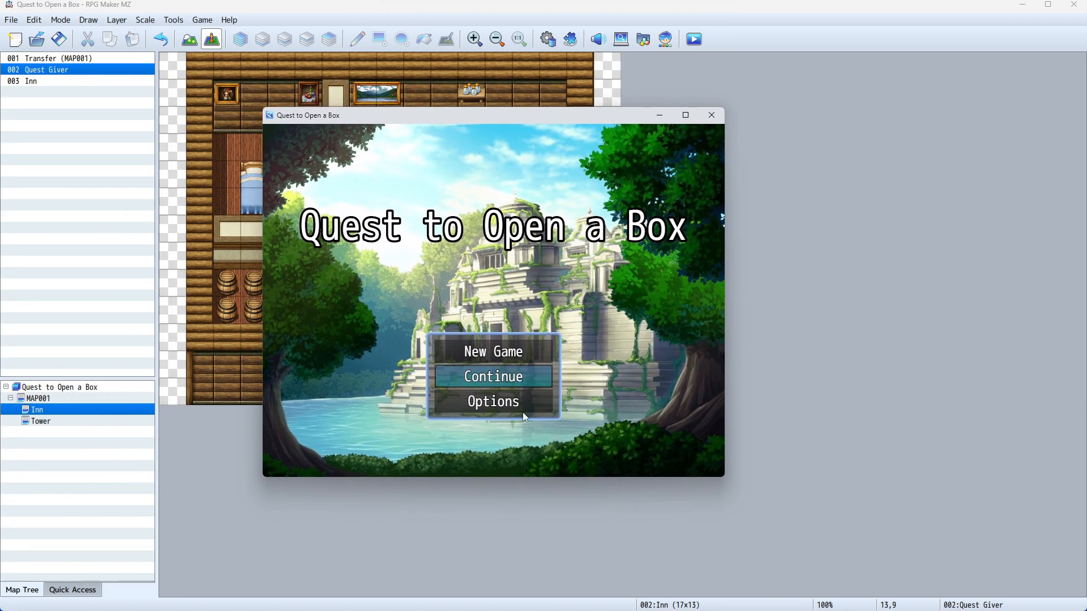
Step: Start a new game in the playtest, talk to the Quest Giver to check the page 3 ending, and close the playtest
left_click(532, 357)
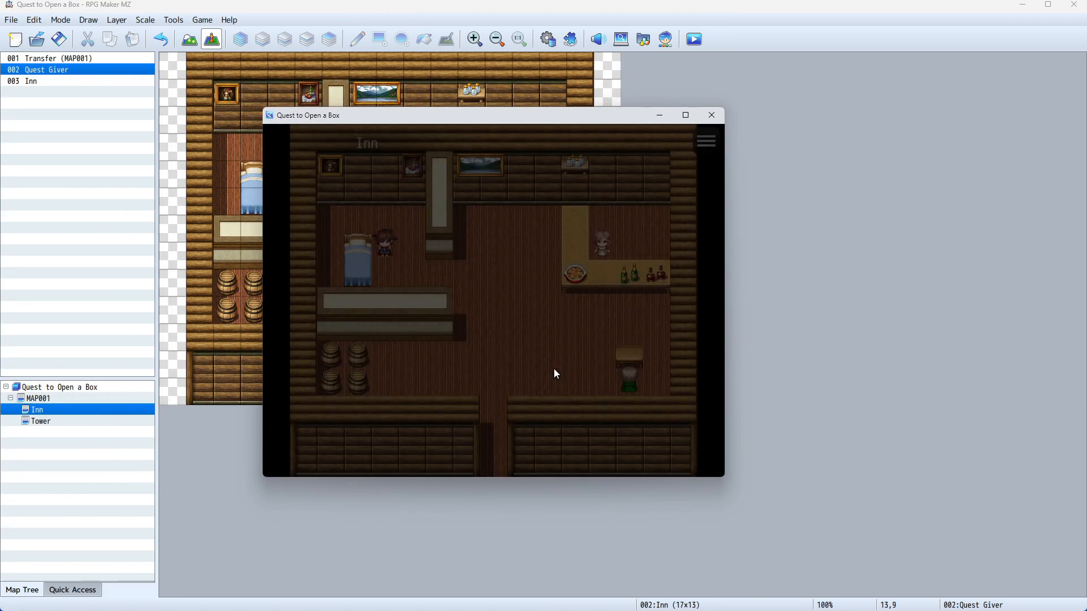
left_click(554, 368)
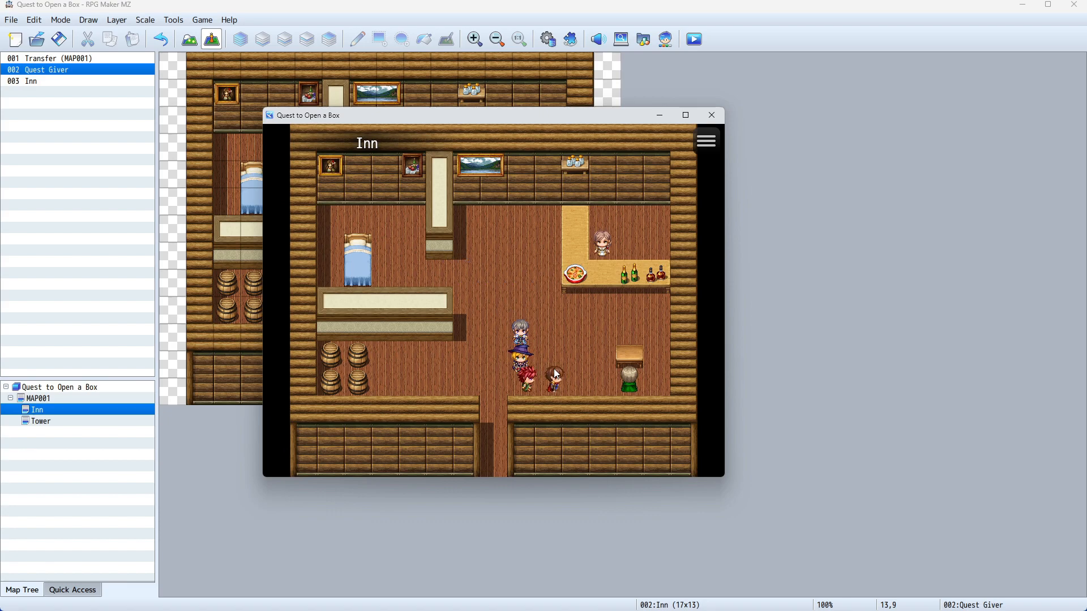
left_click(554, 369)
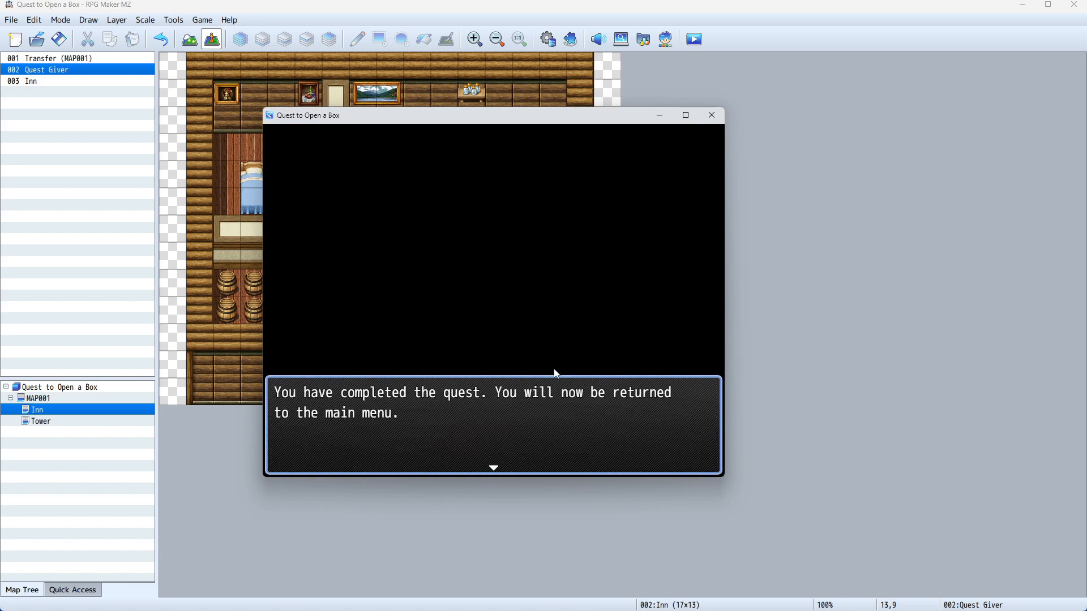
left_click(554, 370)
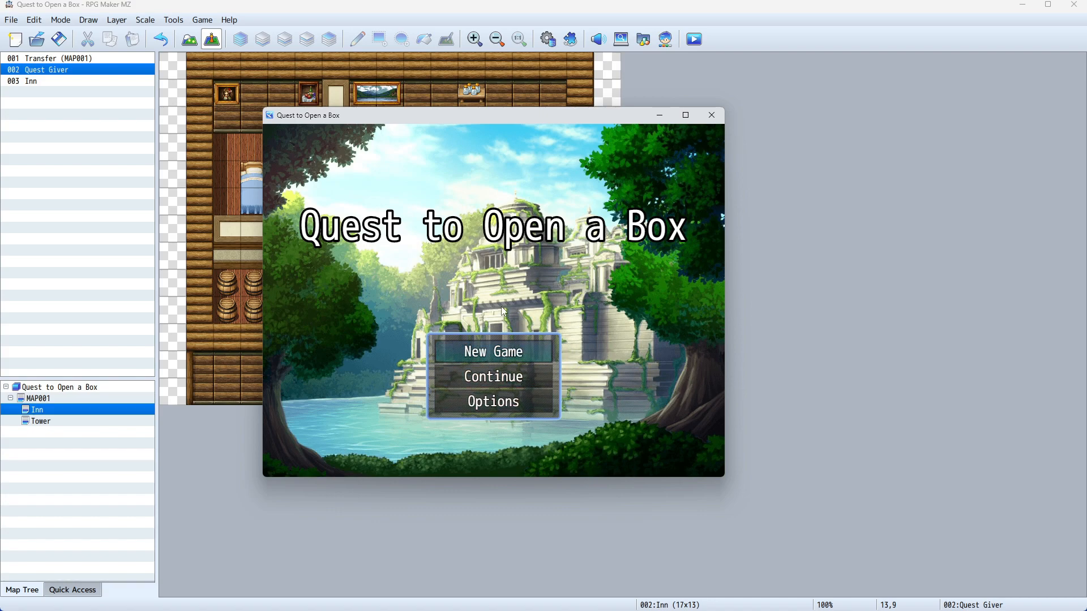
left_click(720, 114)
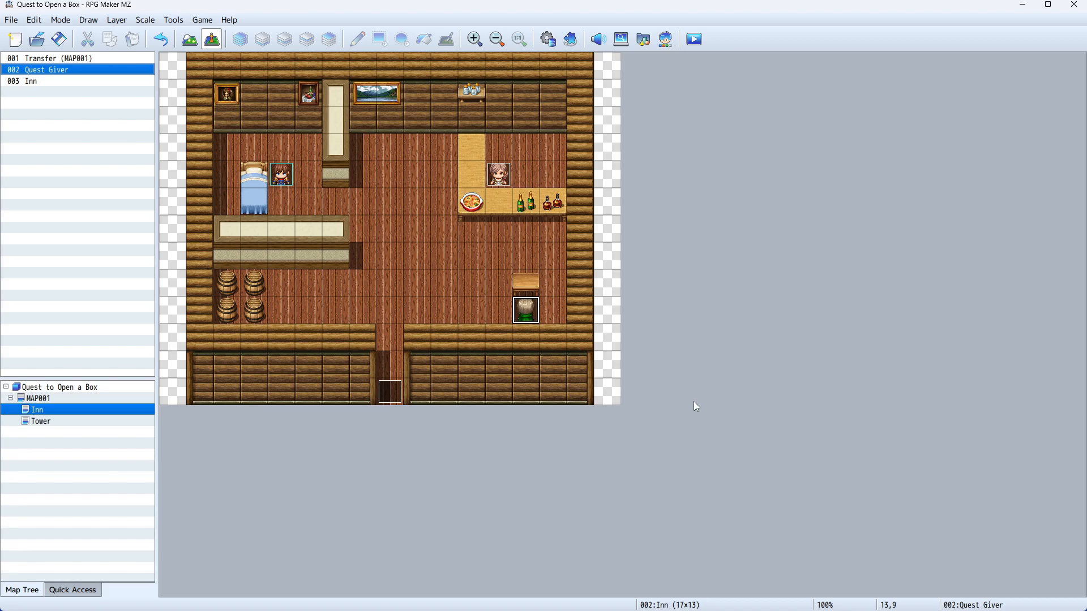
Step: Set switch 0001 Open Box as the condition for page 3 of the Quest Giver event, and accept the event
left_click(46, 81)
double_click(51, 73)
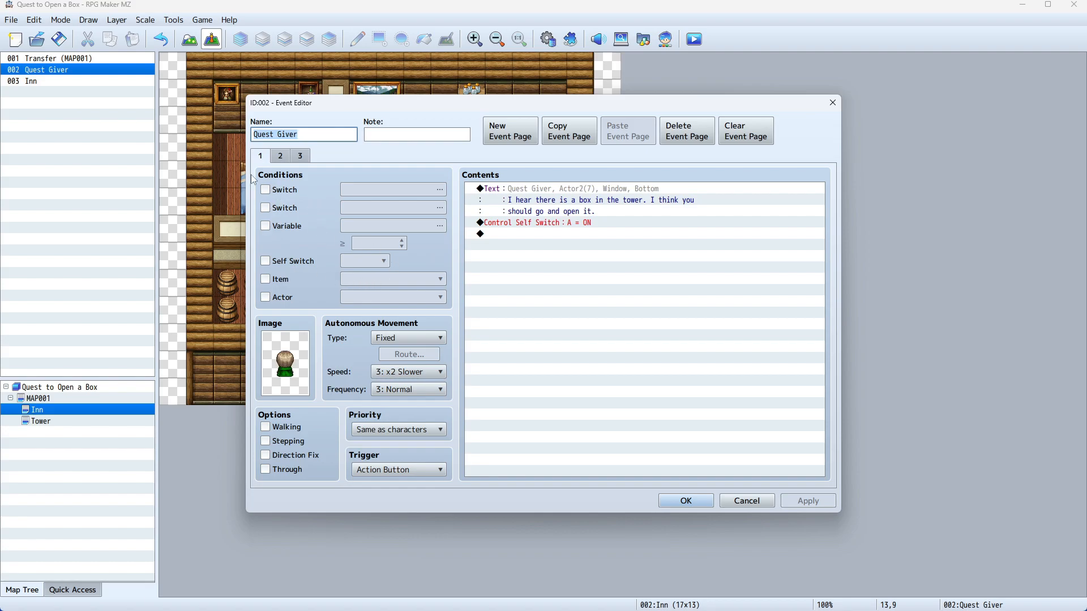
left_click(280, 157)
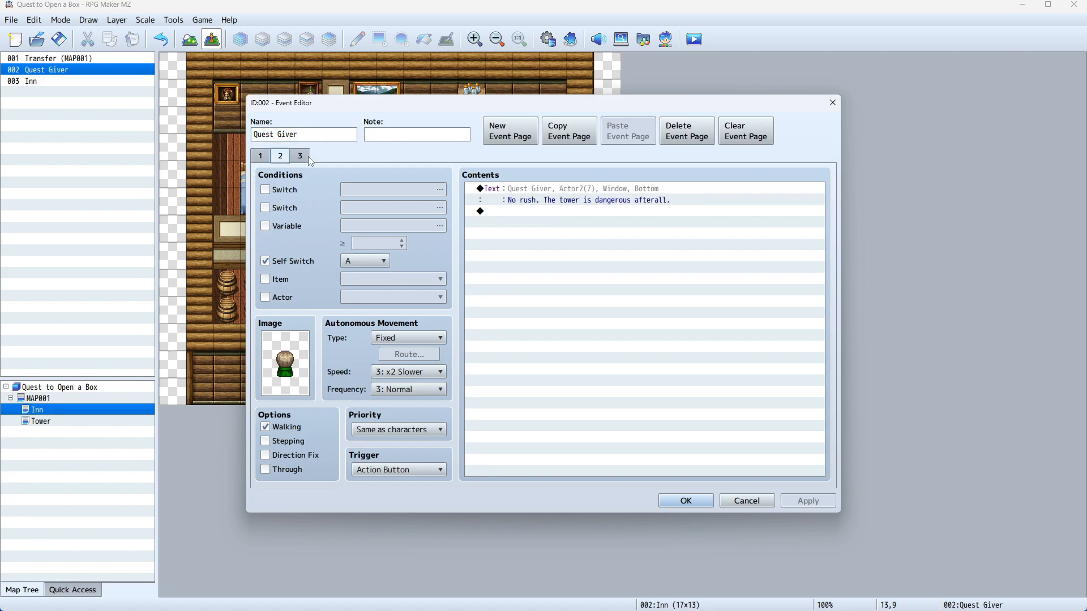
left_click(308, 160)
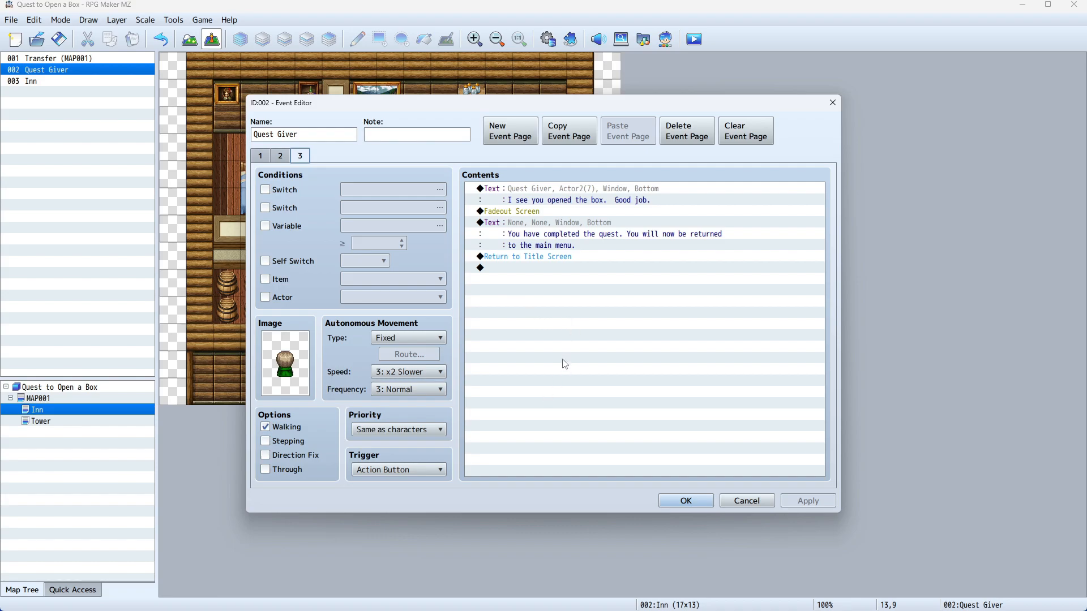
left_click(266, 190)
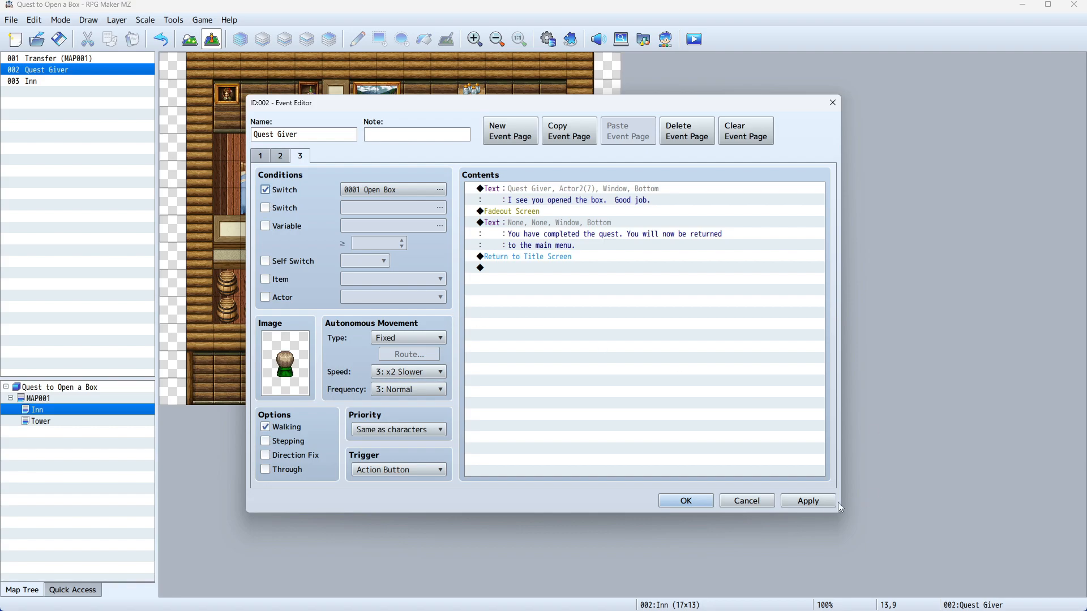
left_click(818, 504)
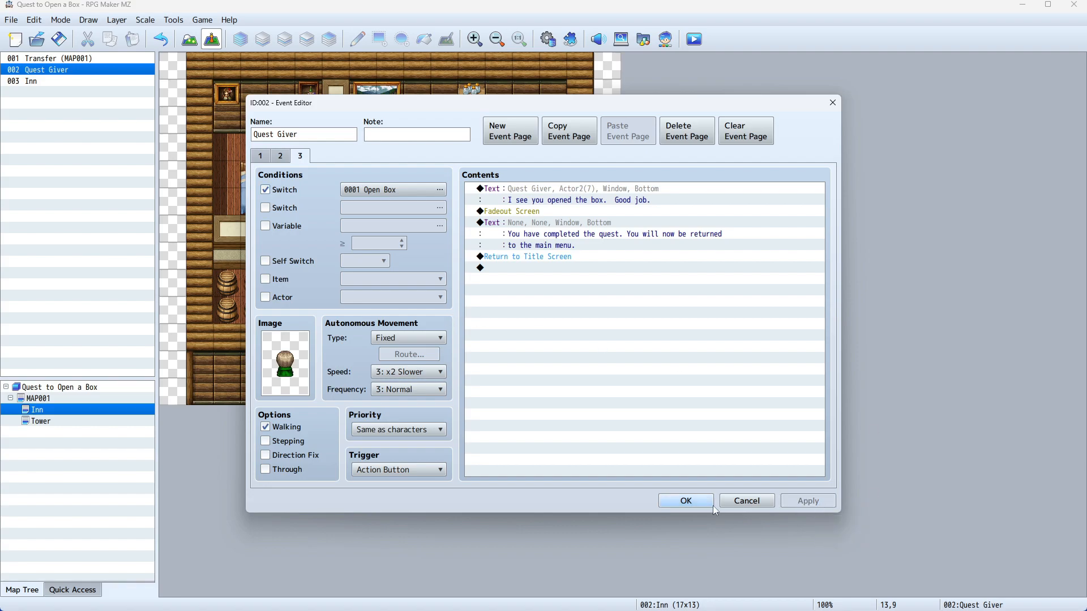
left_click(686, 502)
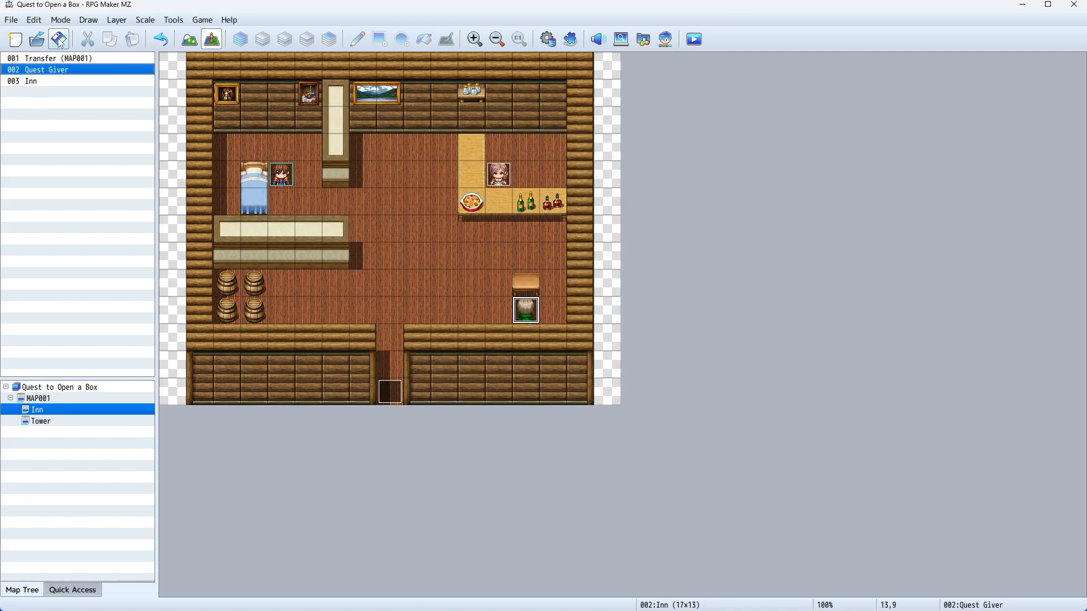
Step: Playtest the project with a new game and walk over to the Quest Giver to read his first message
left_click(694, 39)
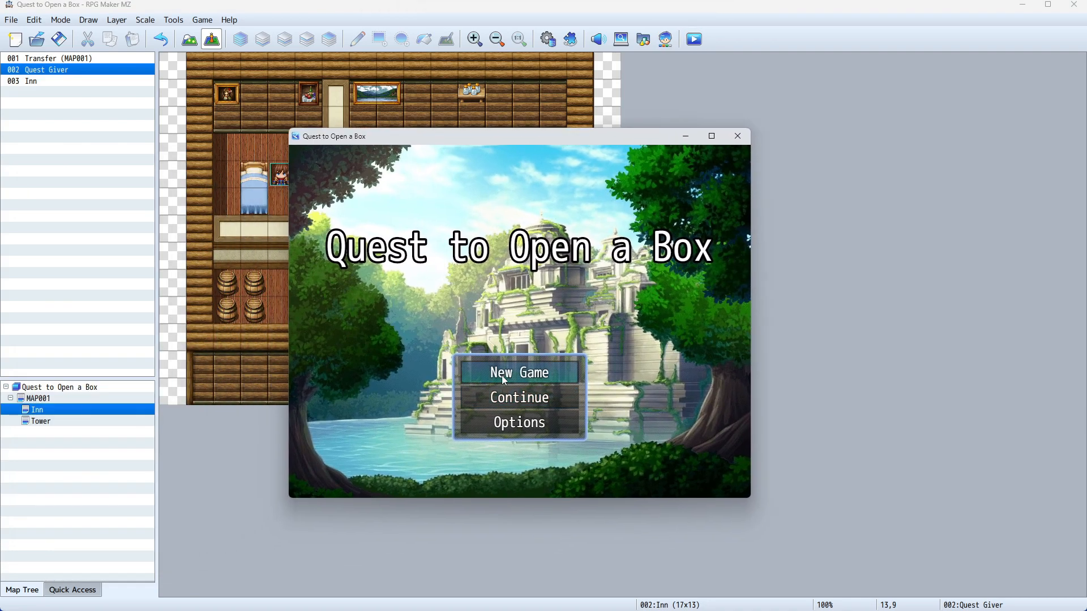
left_click(502, 371)
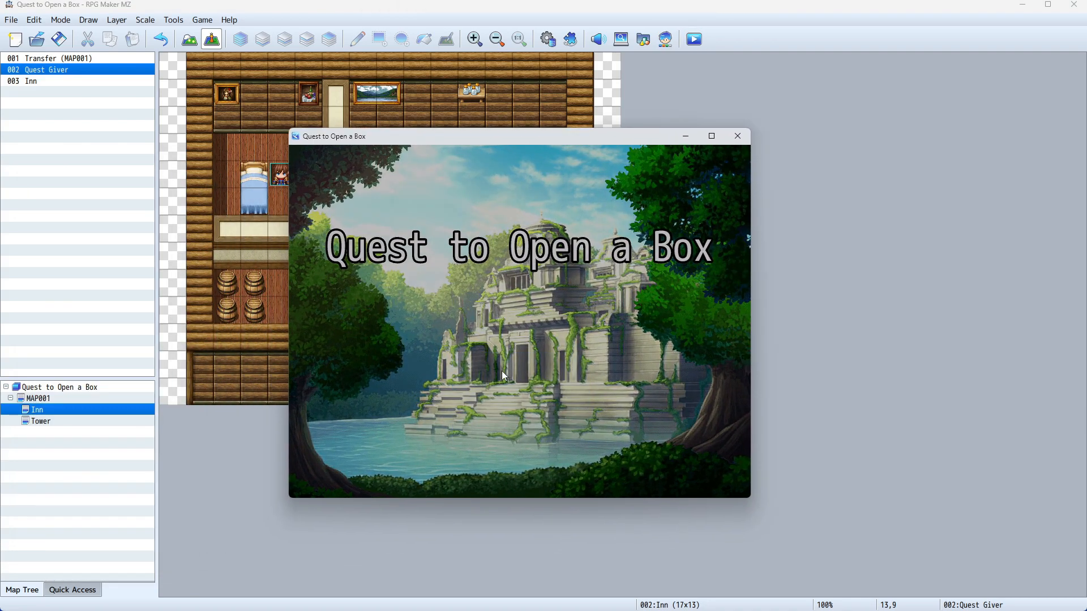
key("Down")
key("Right")
key("Down")
key("Right")
key("Right")
key("Return")
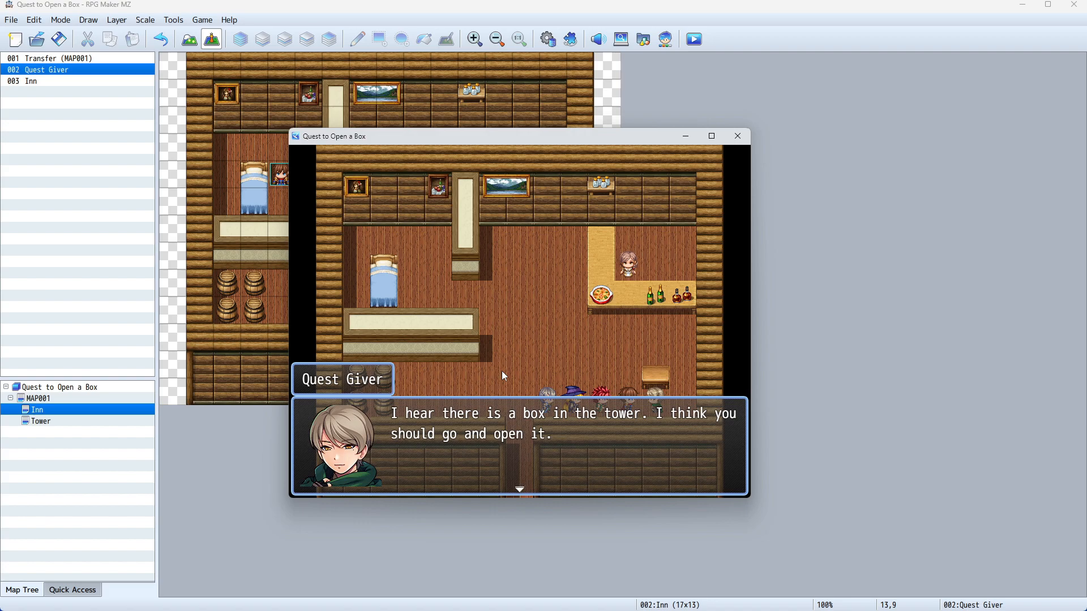
Step: Talk to the Quest Giver repeatedly to check his page 2 message, and close the dialogue
key("Return")
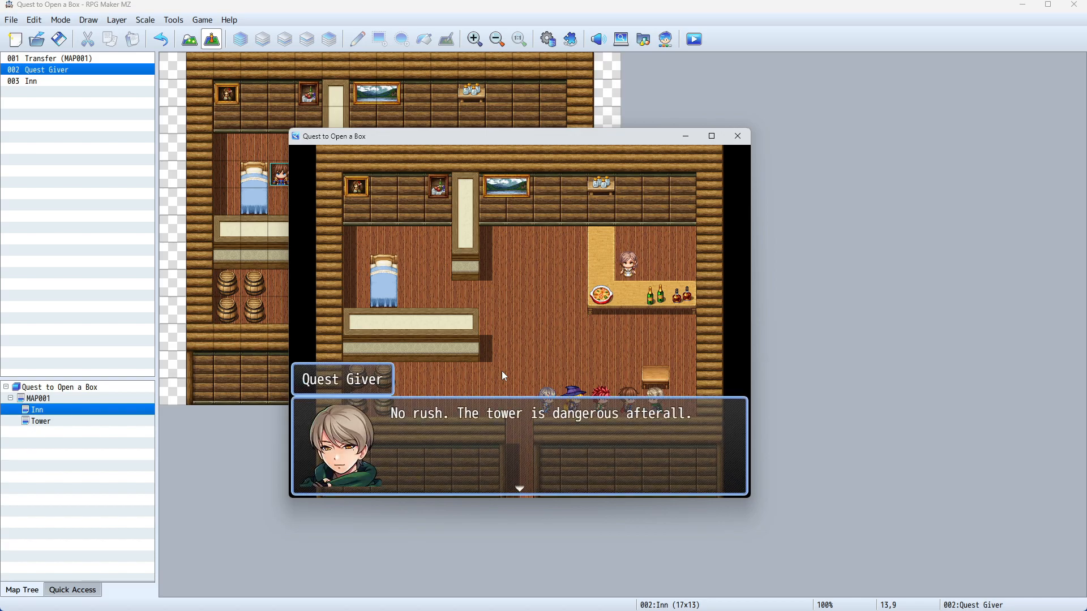
key("Return")
key("Return")
key("Return")
key("Return")
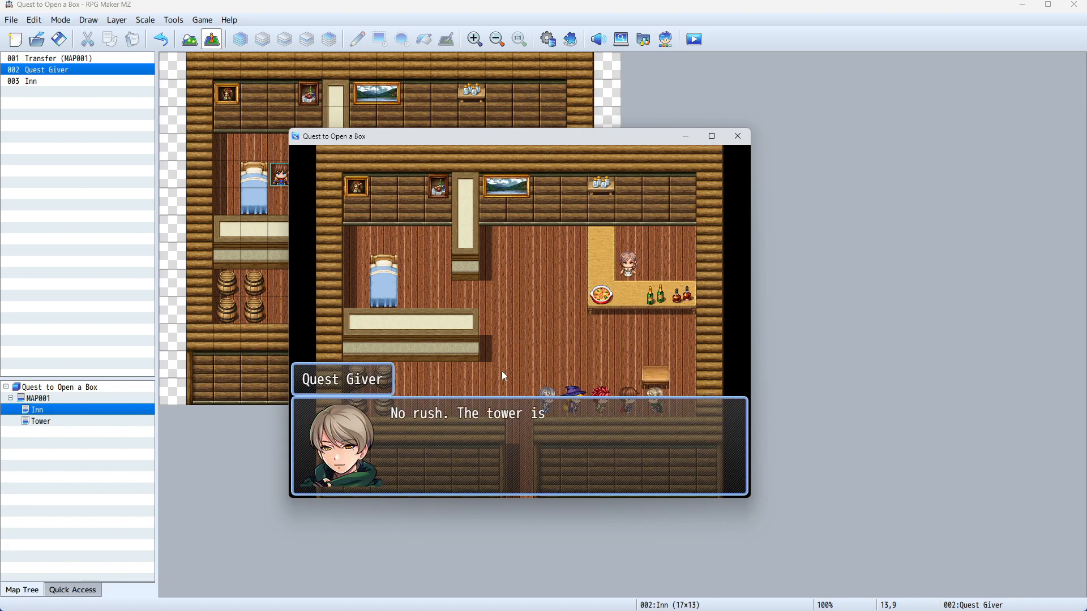
key("Return")
Step: Leave the inn through its door and walk across the world map into the tower
key("Left")
key("Right")
key("Left")
key("Right")
key("Down")
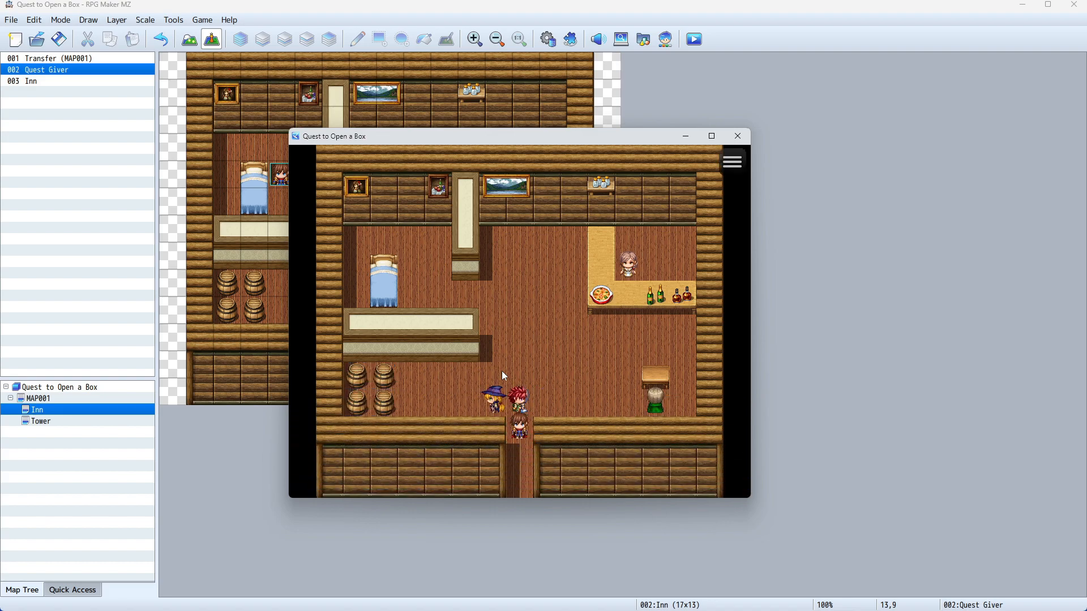
key("Up")
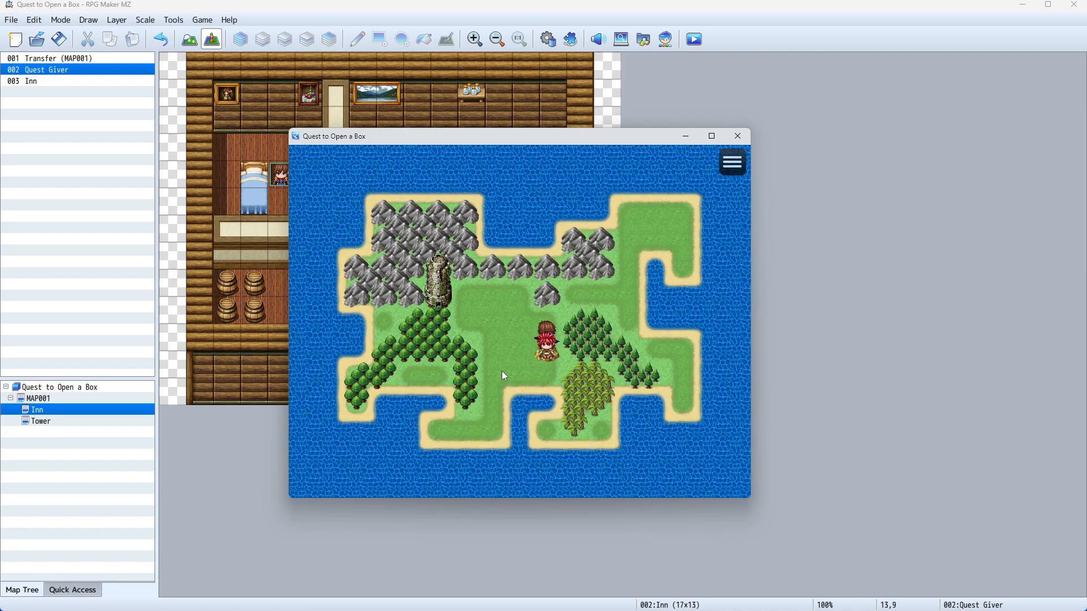
key("Left")
key("Up")
key("Up")
key("Left")
key("Up")
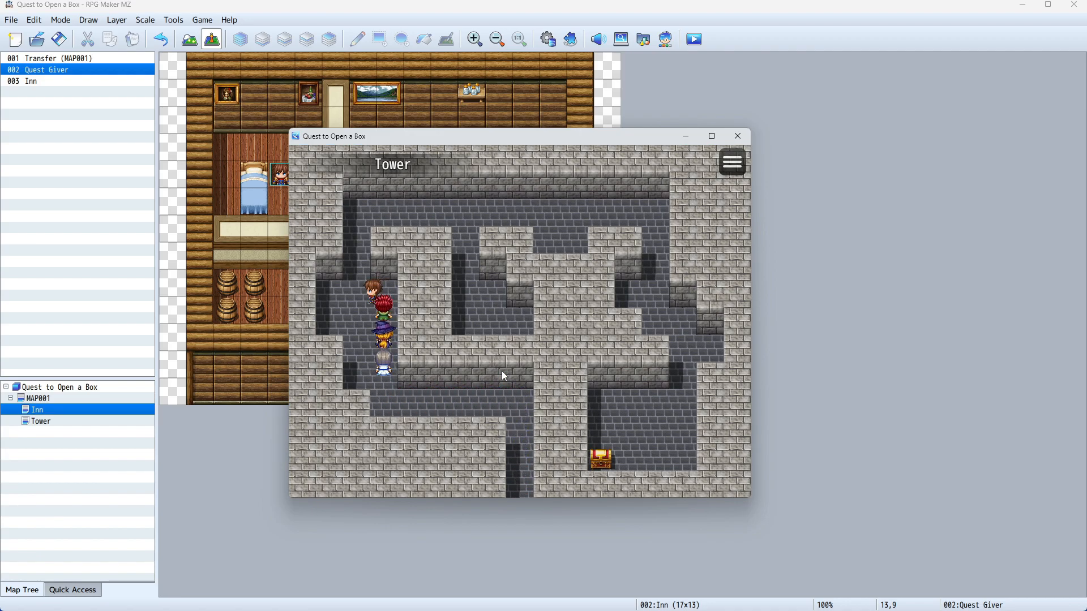
Step: Walk through the tower's corridors to the chest and open it
key("Left")
key("Up")
key("Right")
key("Down")
key("Left")
key("Return")
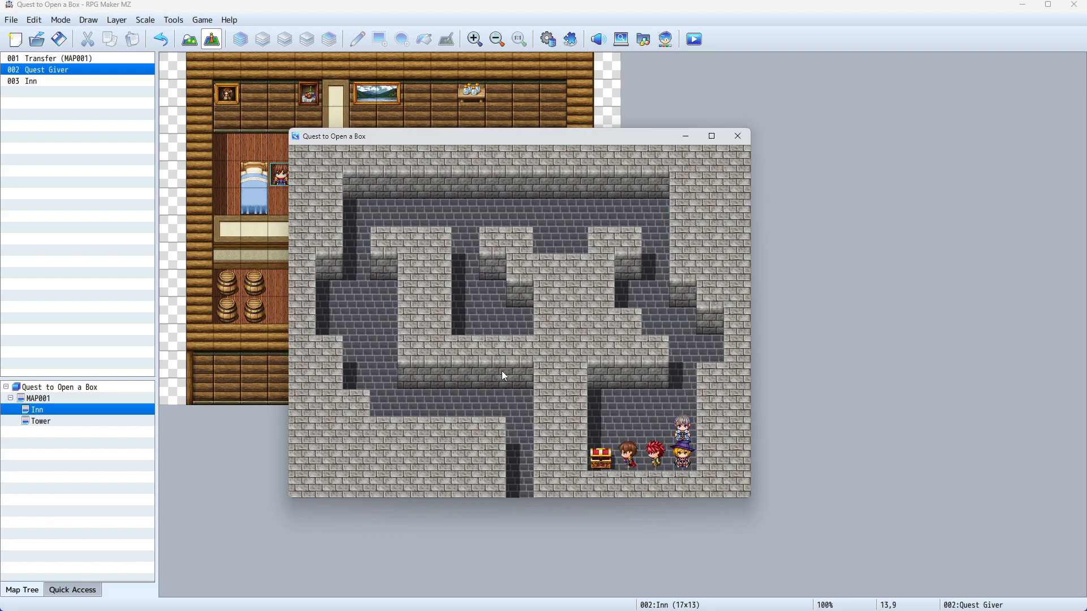
Step: Close the chest's message and walk back from the chest through the tower's corridors towards the tower's exit
key("Return")
key("Right")
key("Up")
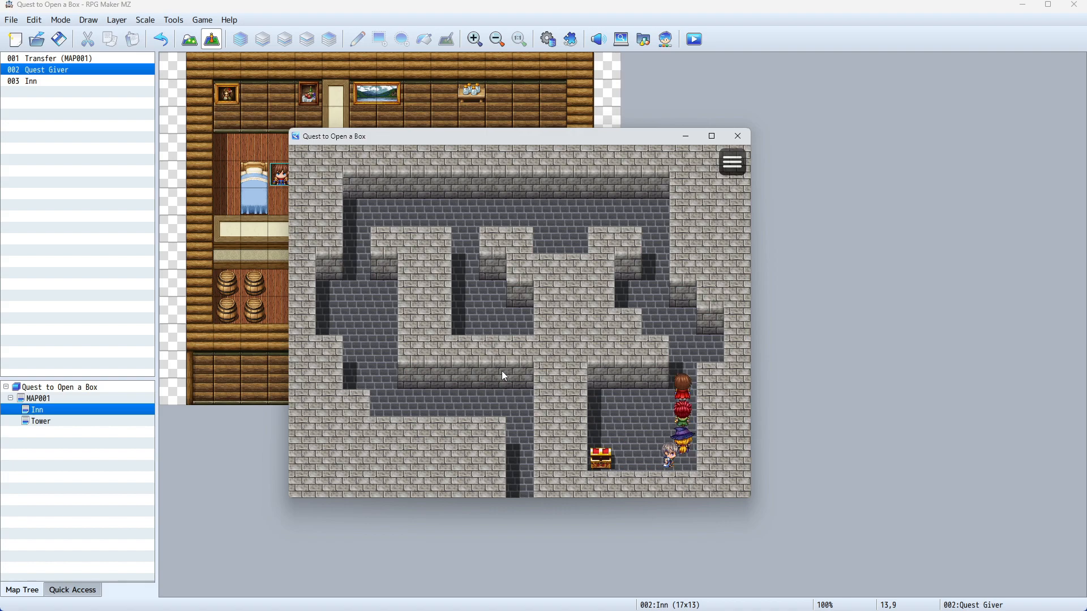
key("Left")
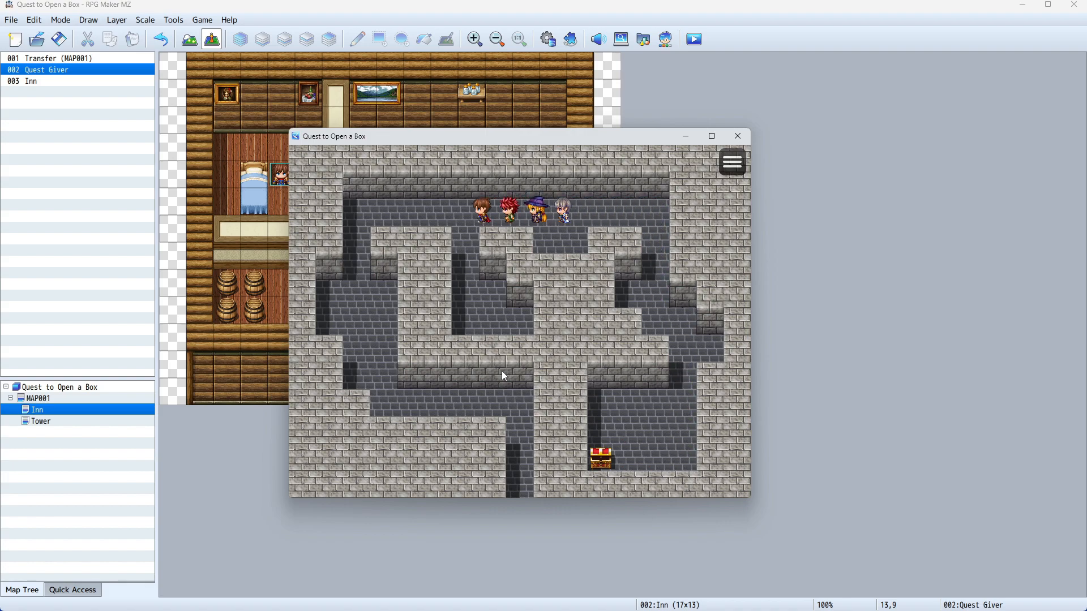
key("Down")
key("Right")
key("Down")
key("Right")
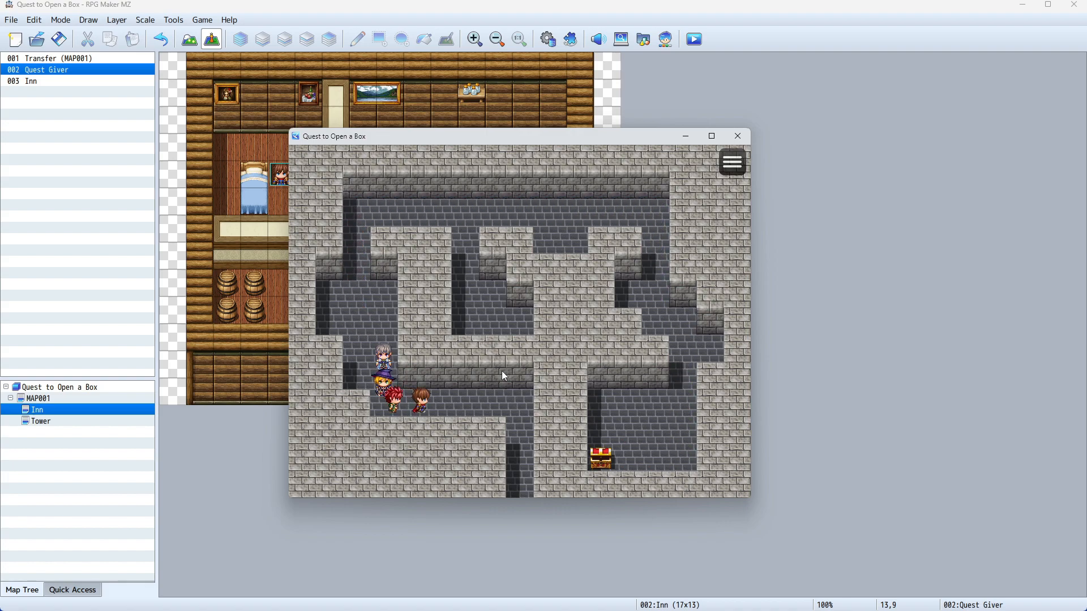
Step: Leave the tower and cross the world map to enter the inn
key("Down")
key("Down")
key("Right")
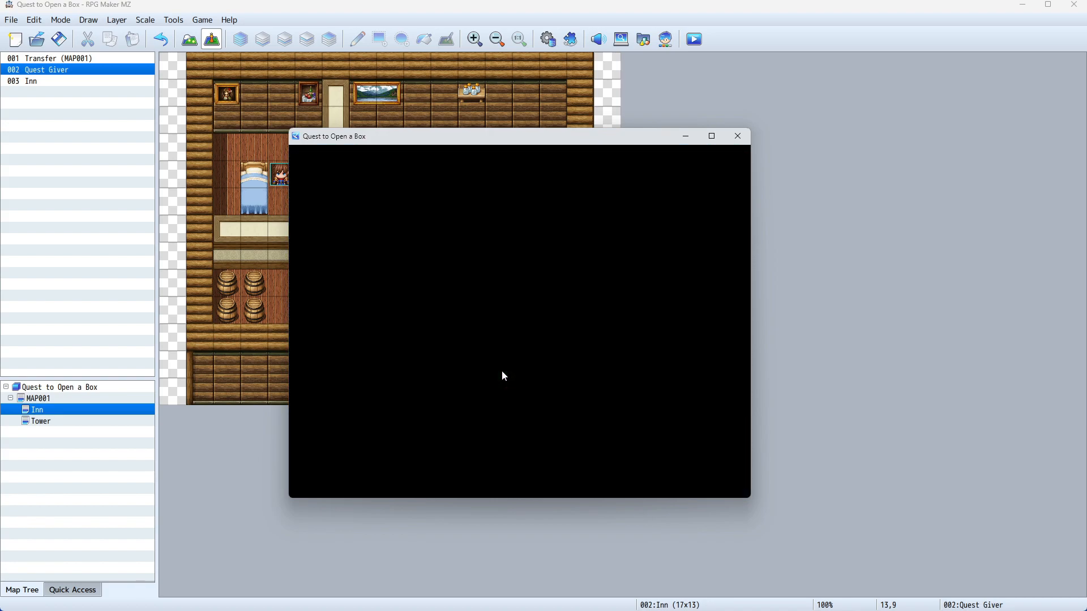
Step: Walk through the inn to the Quest Giver and talk to him to check his ending page
key("Up")
key("Up")
key("Right")
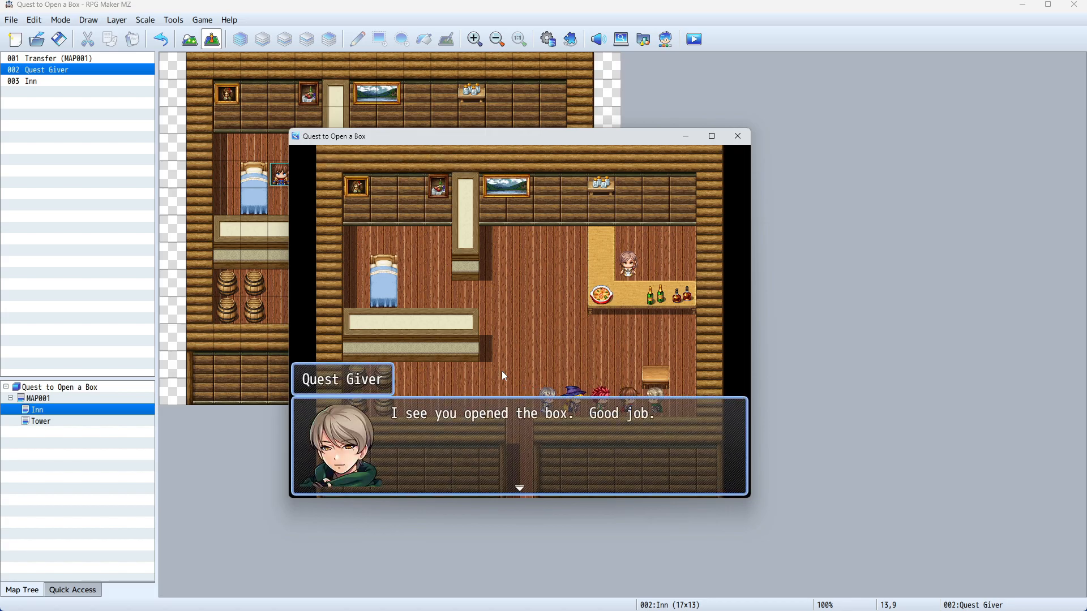
Step: Advance through the quest's ending messages to the title screen and close the playtest window
key("Return")
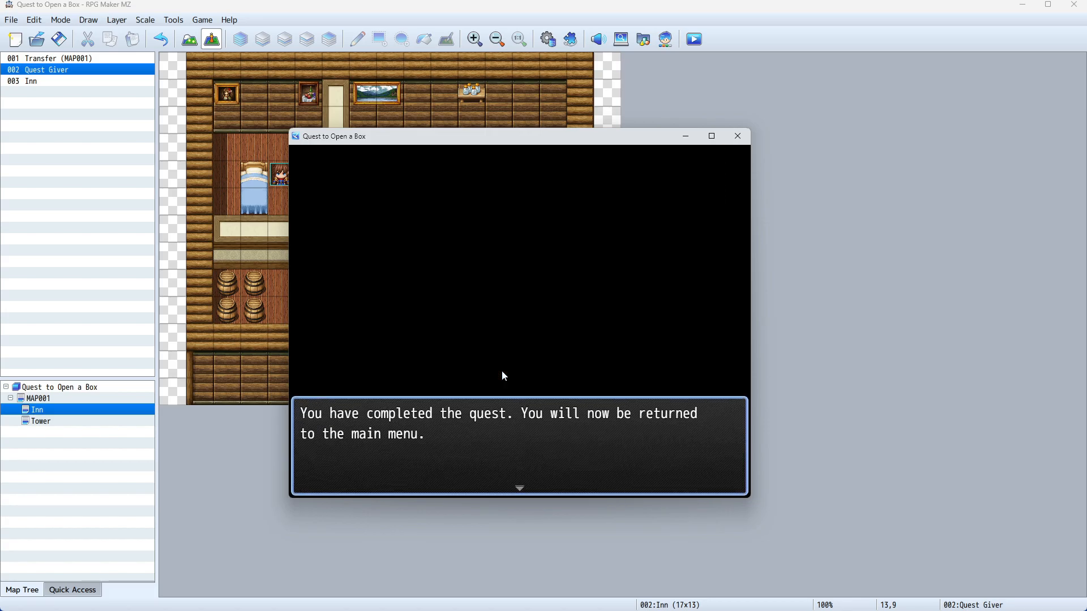
key("Return")
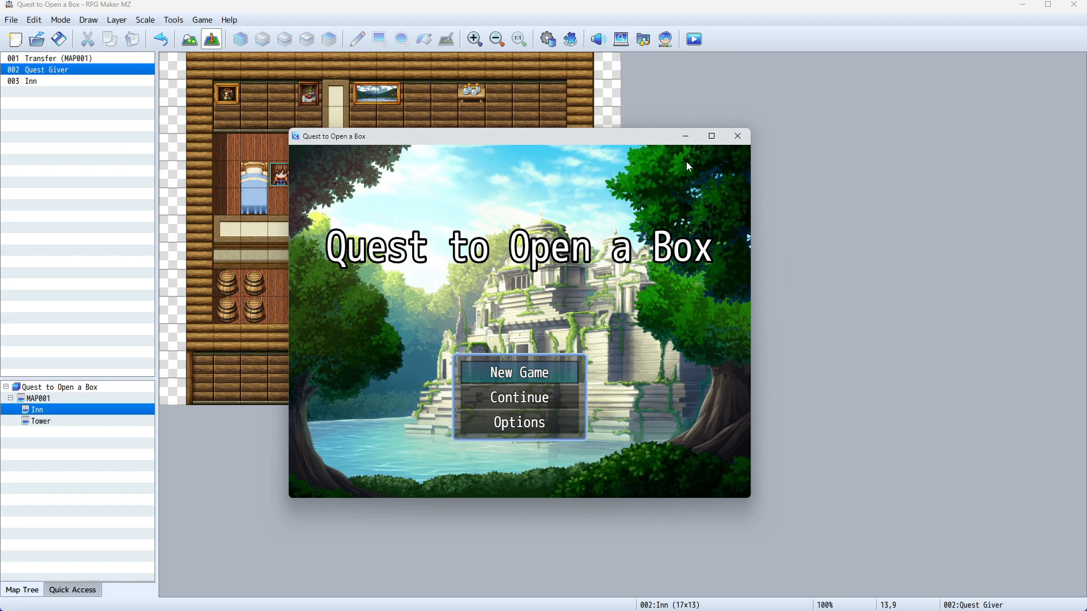
left_click(737, 136)
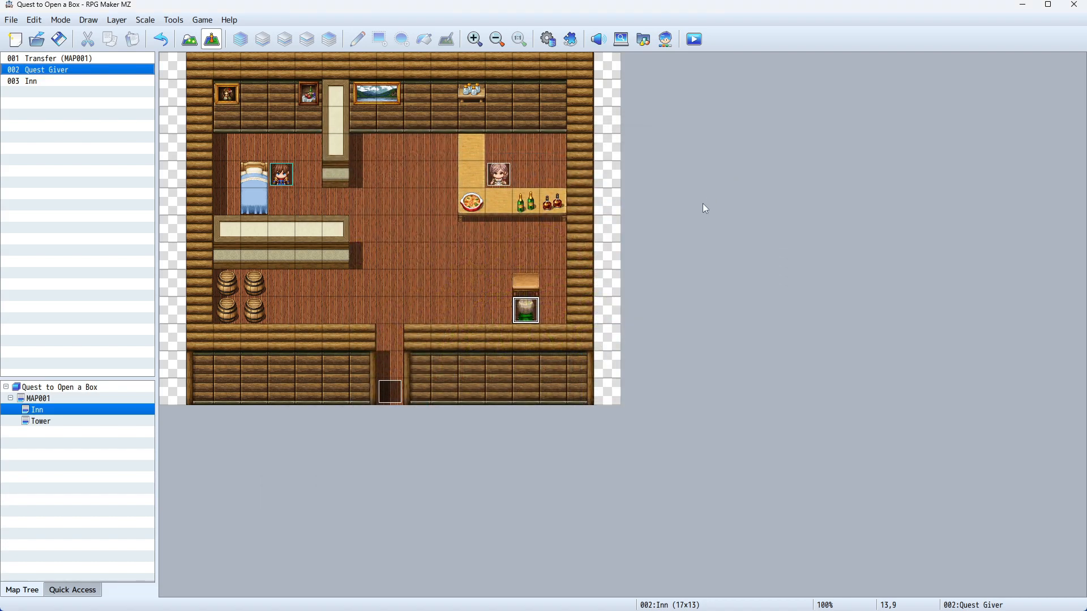